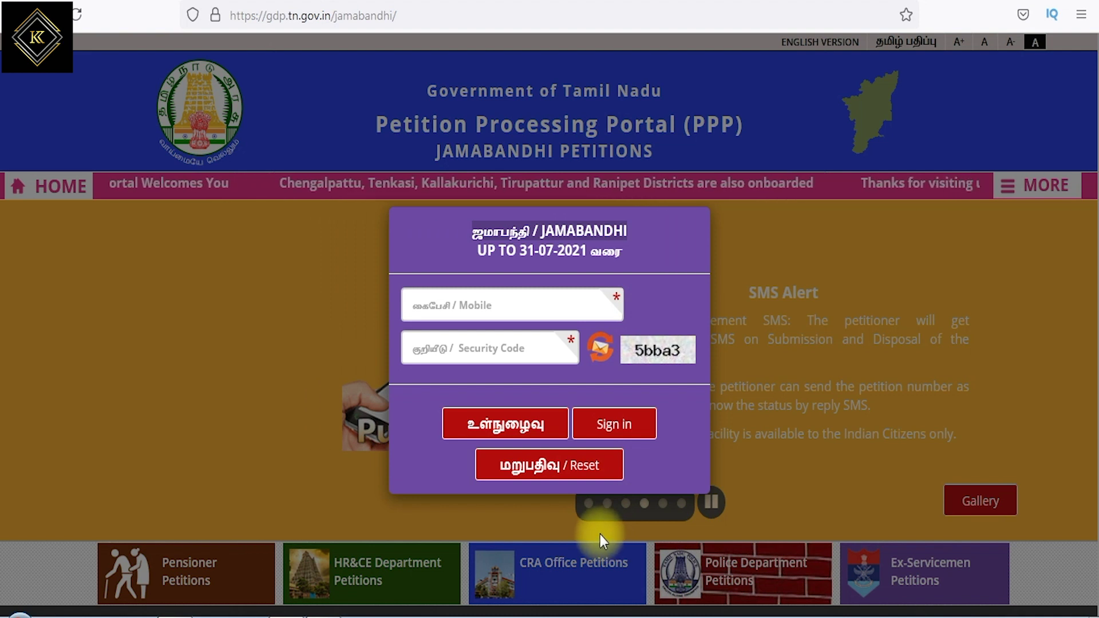
click(482, 250)
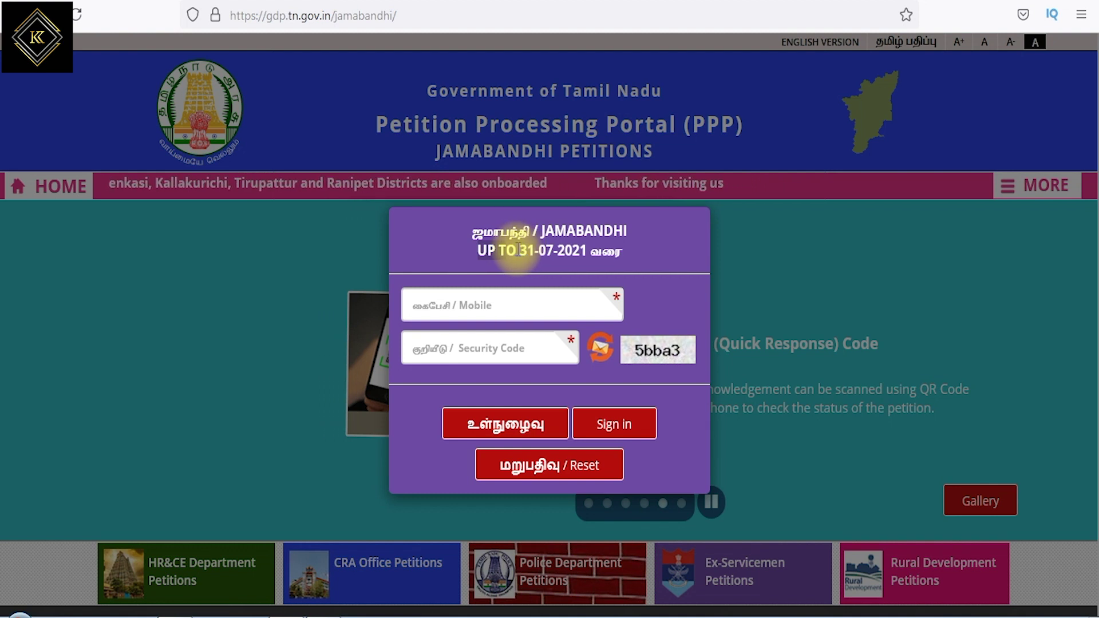
drag(518, 250, 624, 250)
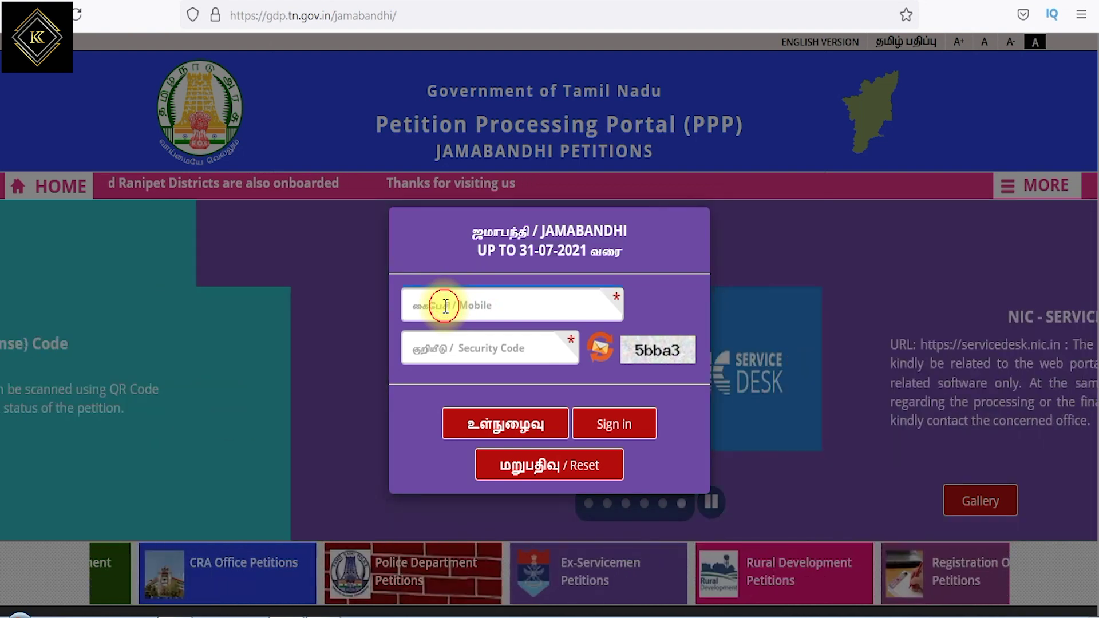
Sign in to the Jamabandhi petition portal with the mobile number and the displayed security code.
click(446, 307)
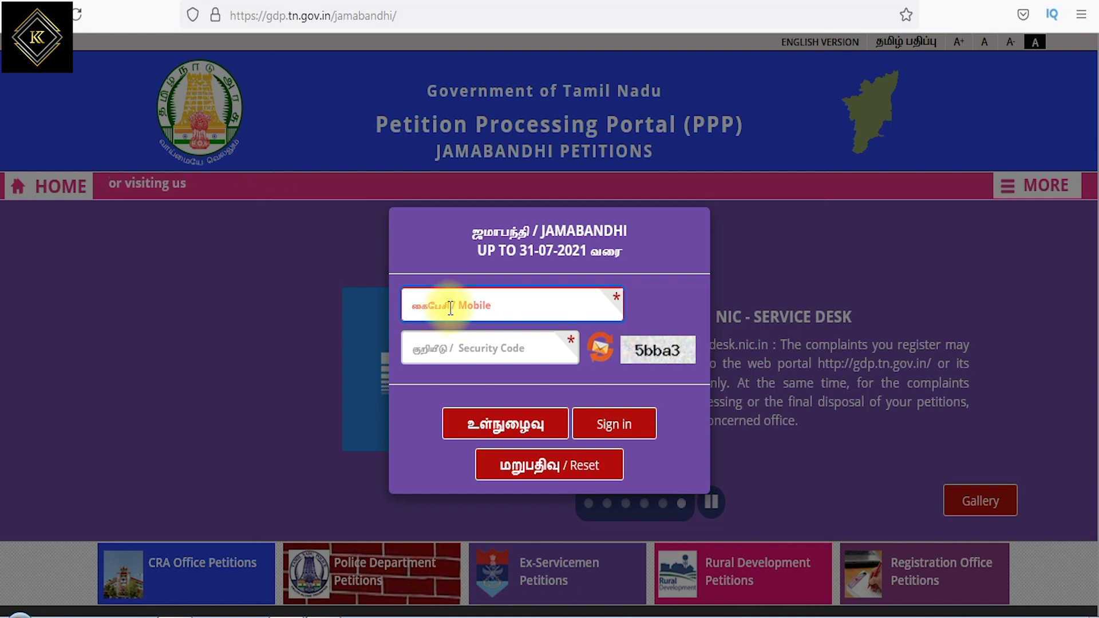
key(ctrl+v)
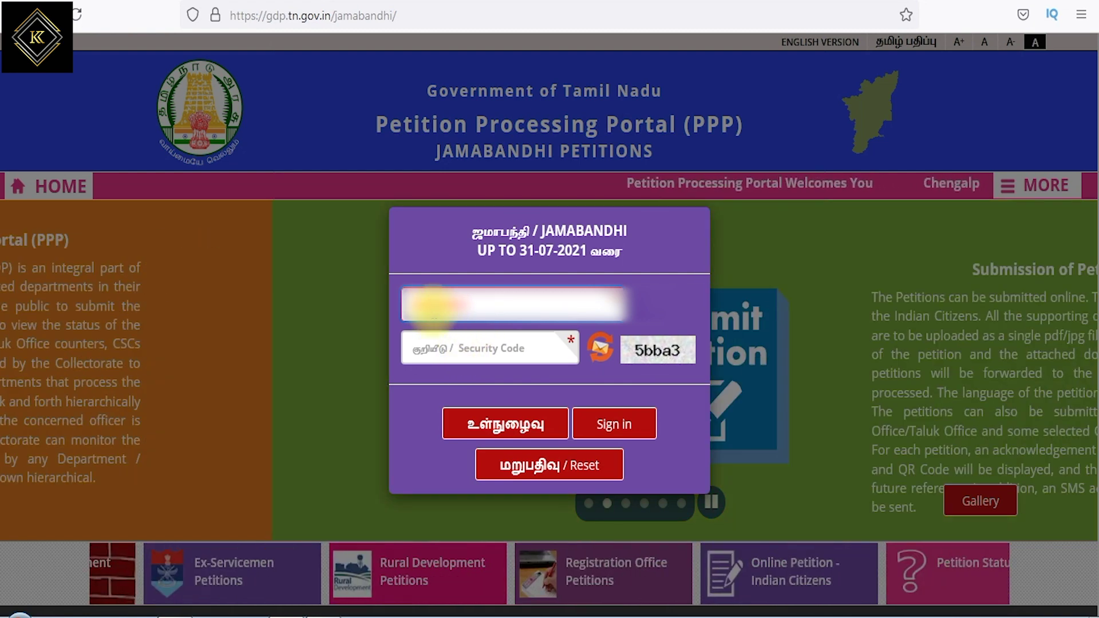
click(501, 349)
text(5)
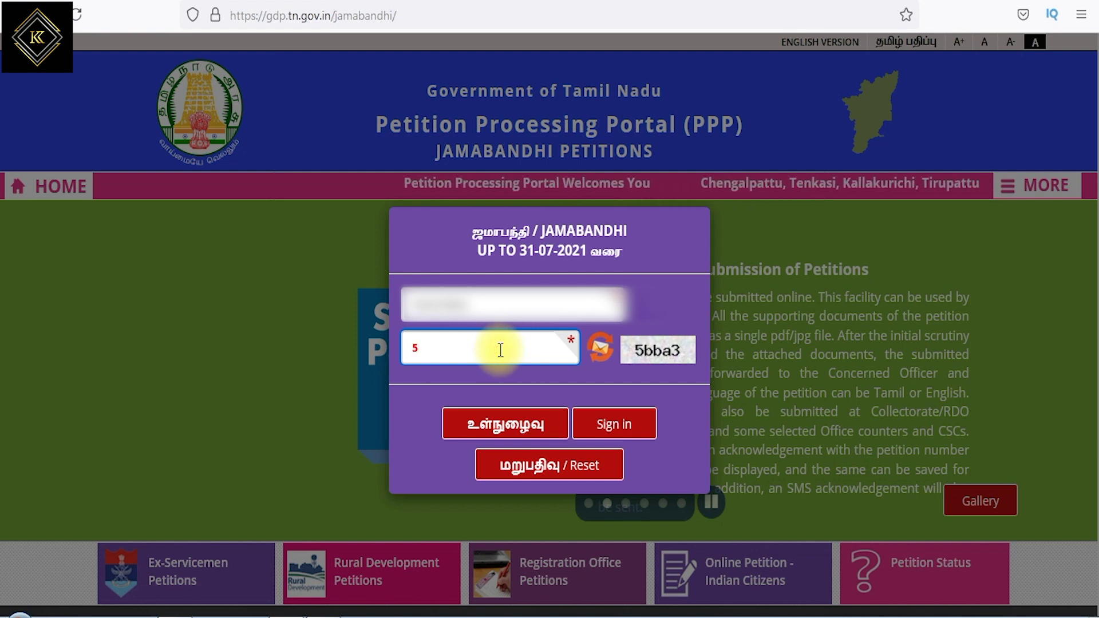
text(bba)
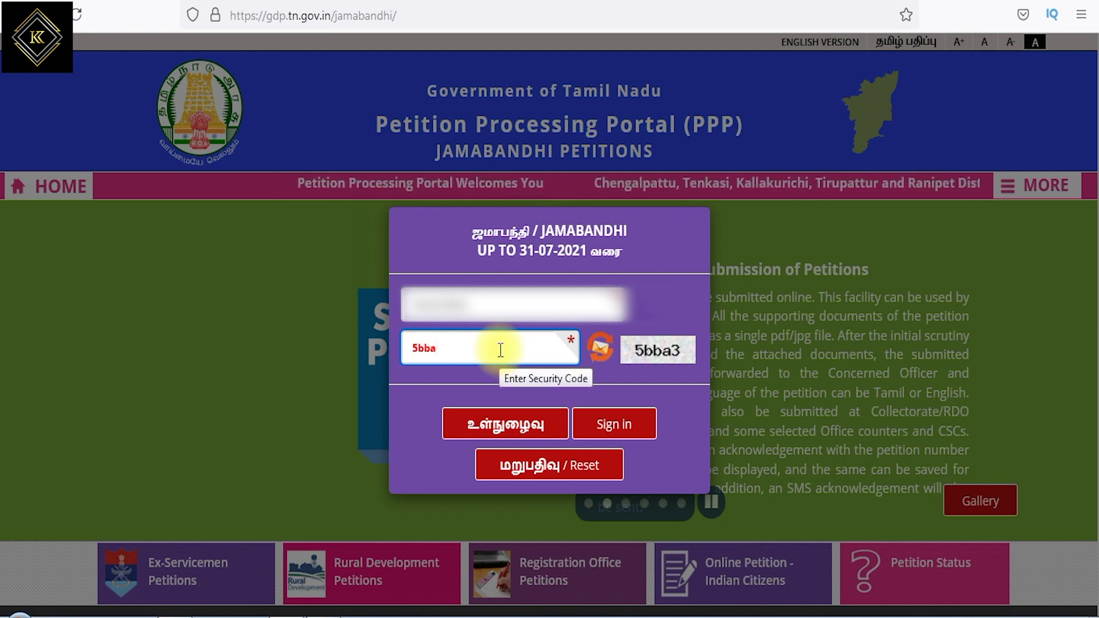
text(3)
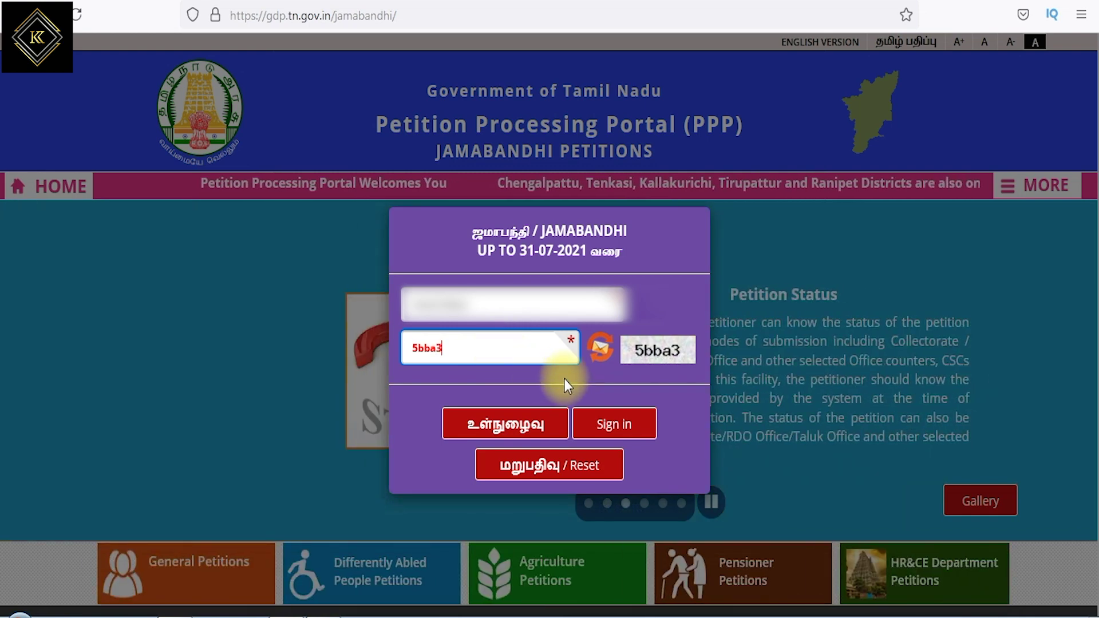
click(505, 431)
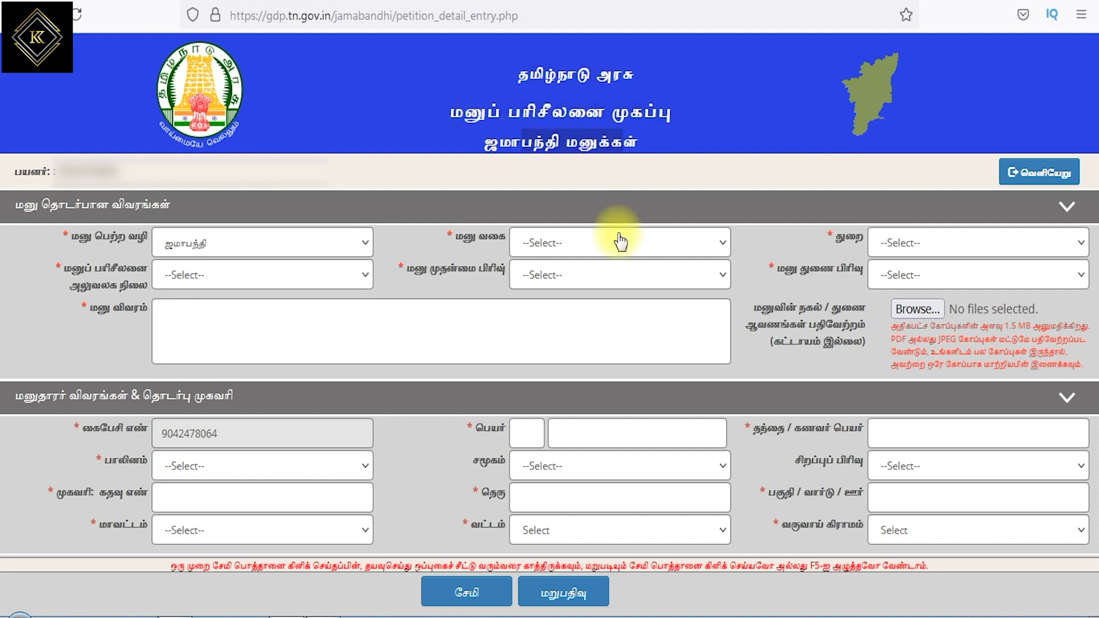
Collapse the applicant details and contact address section, keeping the petition details section expanded.
click(75, 203)
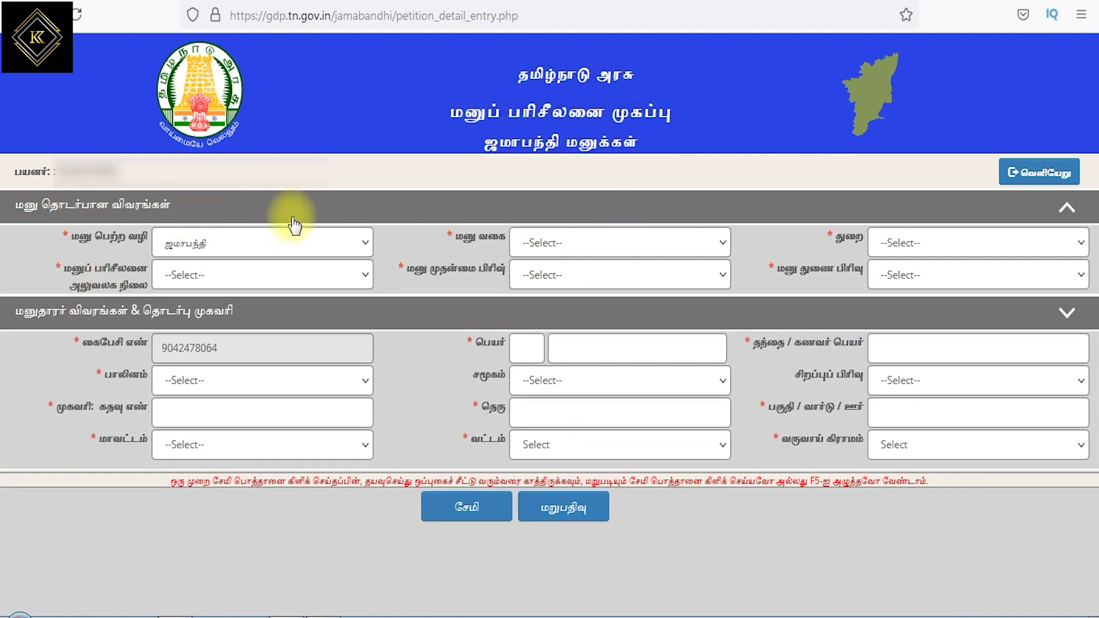
click(176, 209)
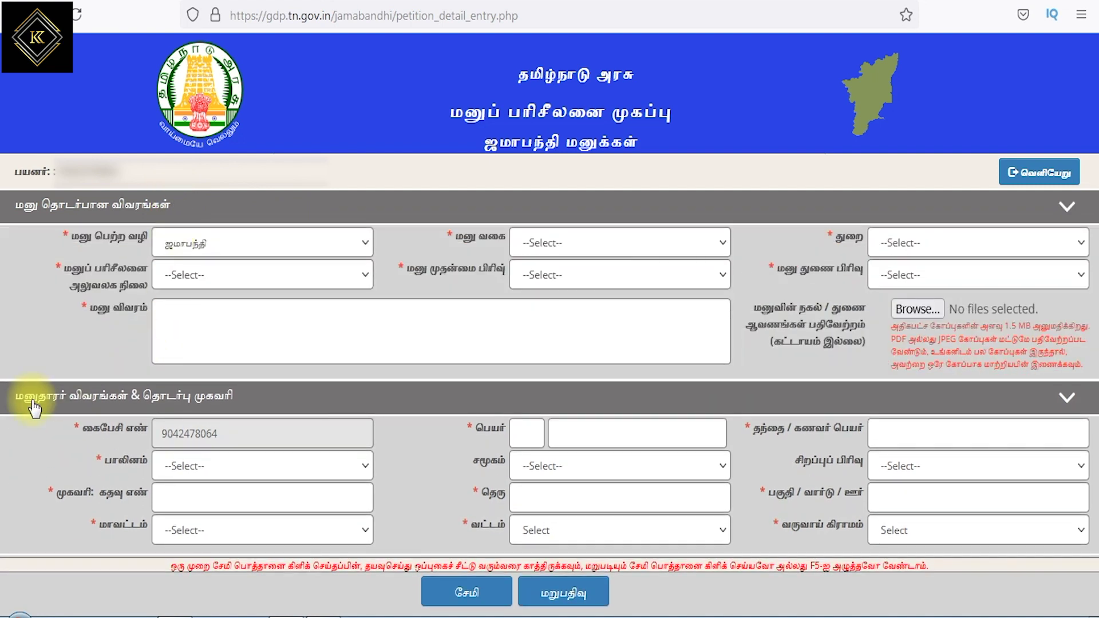
click(243, 410)
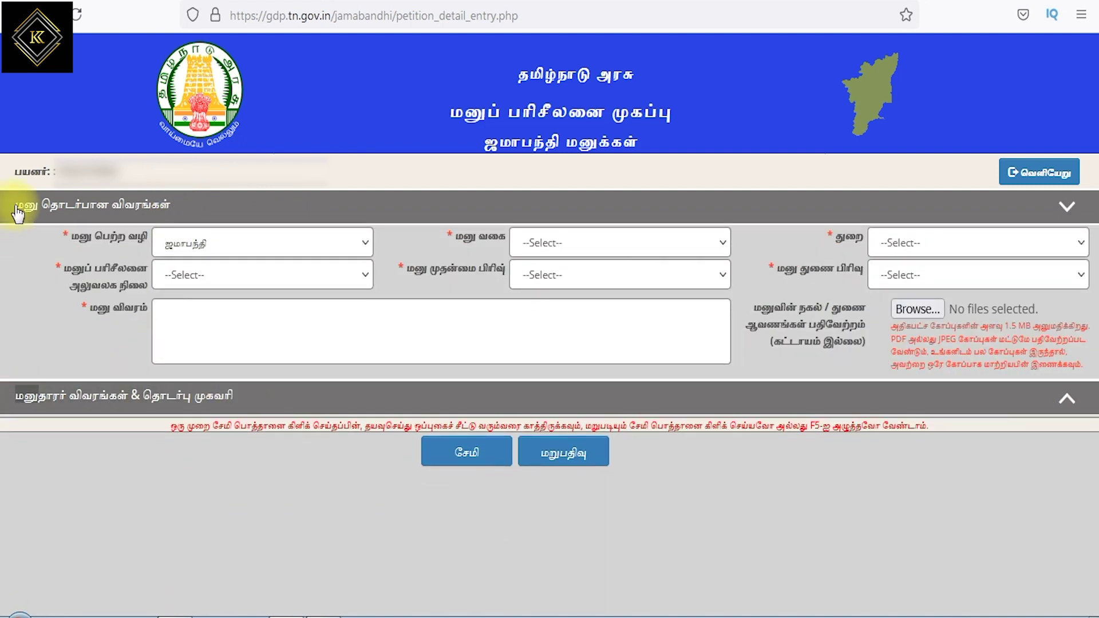
click(193, 206)
click(194, 207)
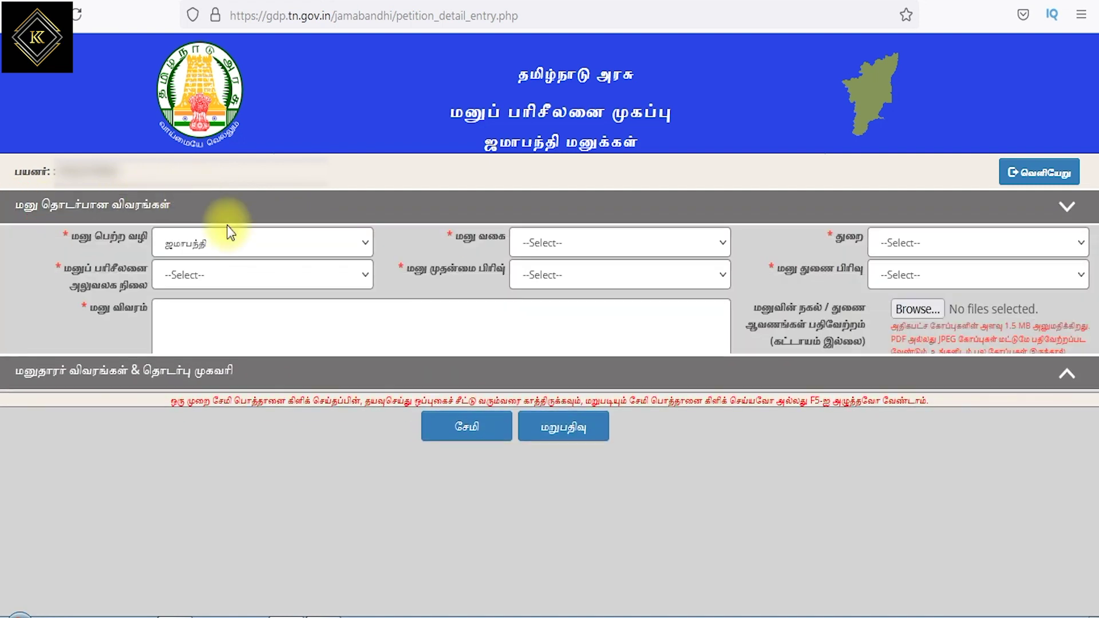
Set the petition source to ஜமாபந்தி and the petition type to மனு (புதிய மனு).
click(197, 239)
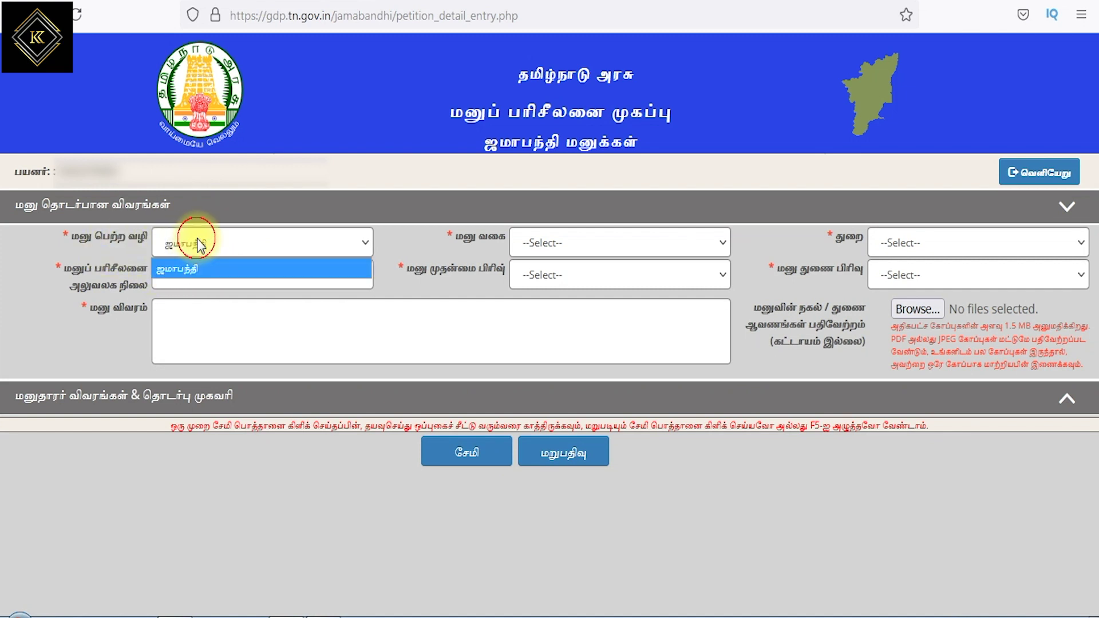
click(195, 268)
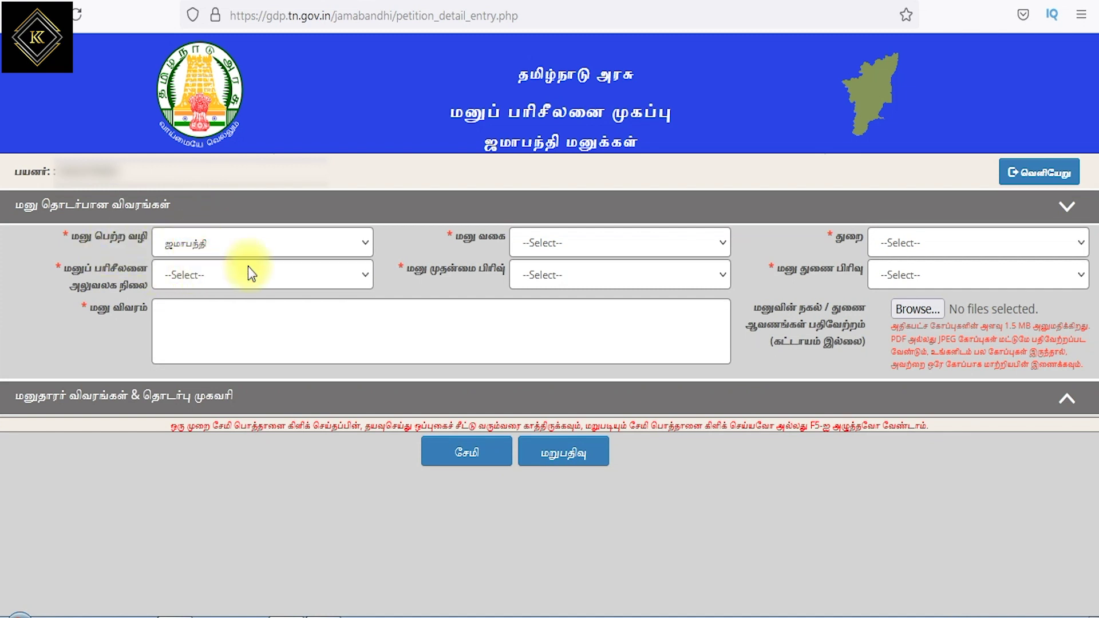
click(554, 249)
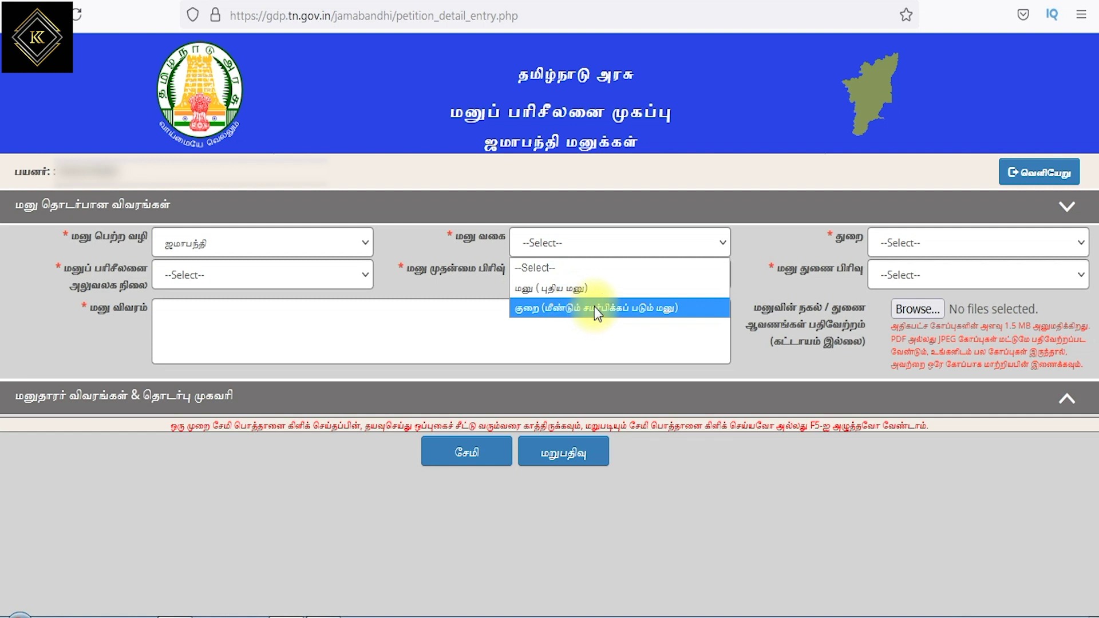
click(557, 288)
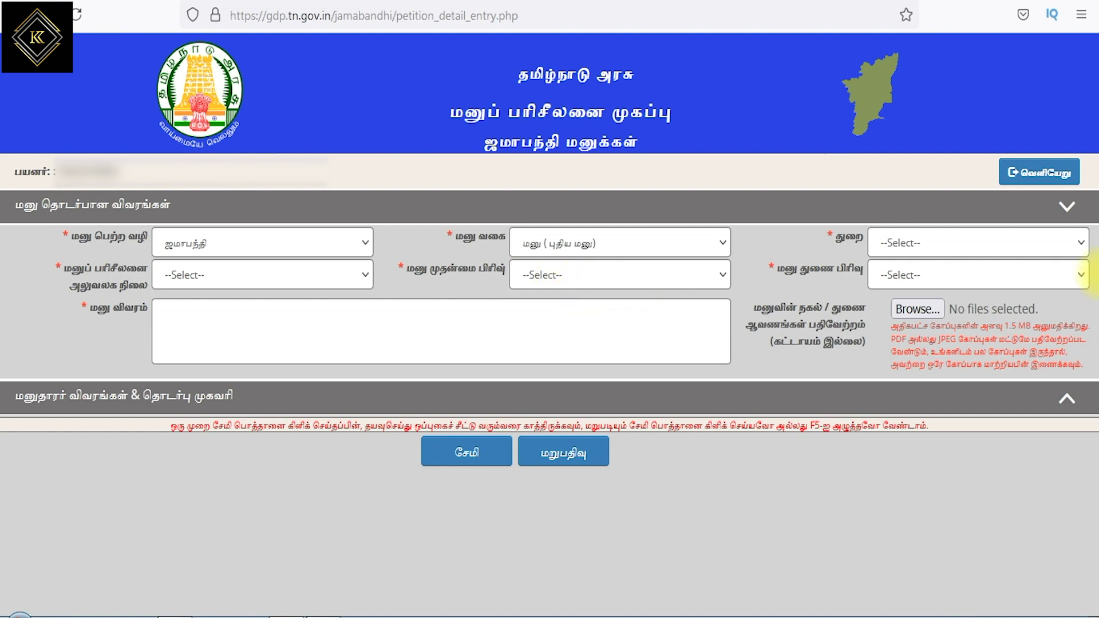
Choose இதரத் துறைகள் as the department, with Collectorate as the petition processing office level.
click(911, 241)
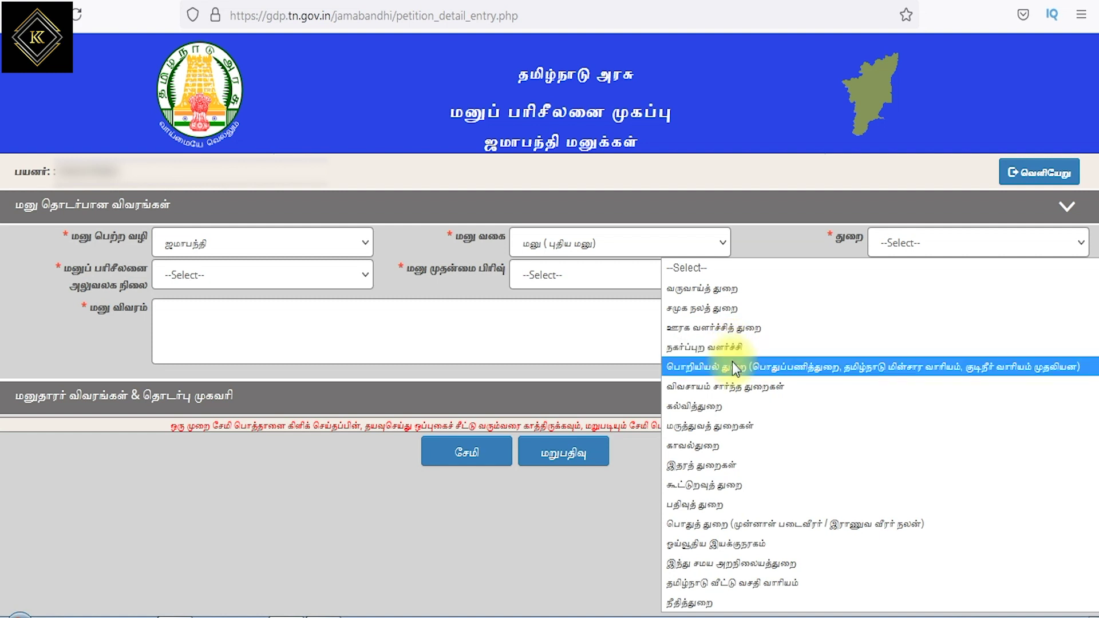
click(714, 466)
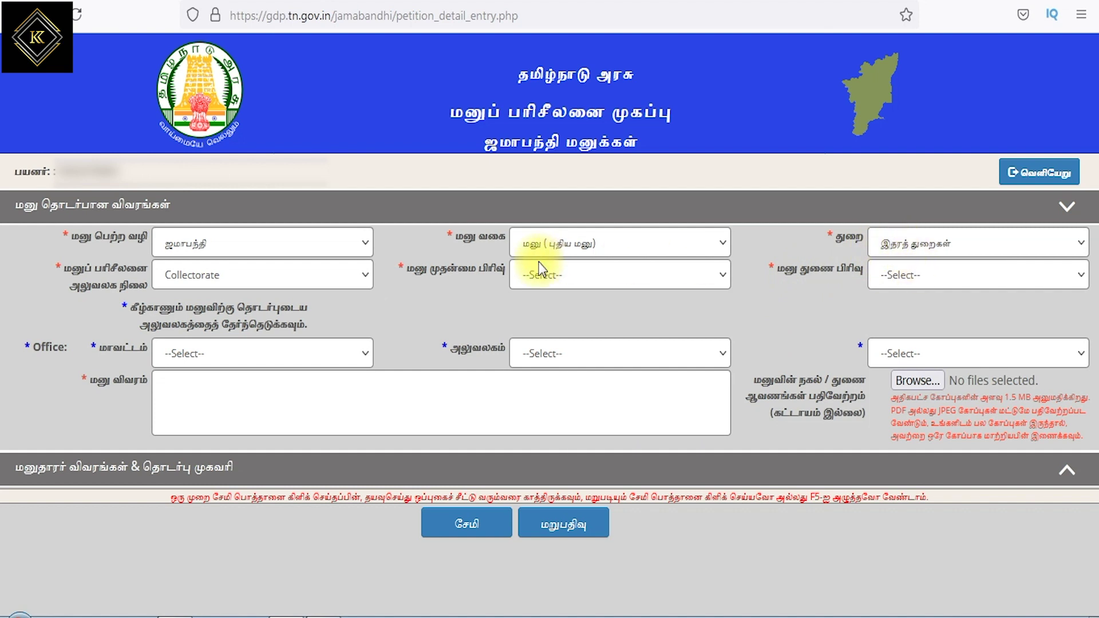
click(232, 280)
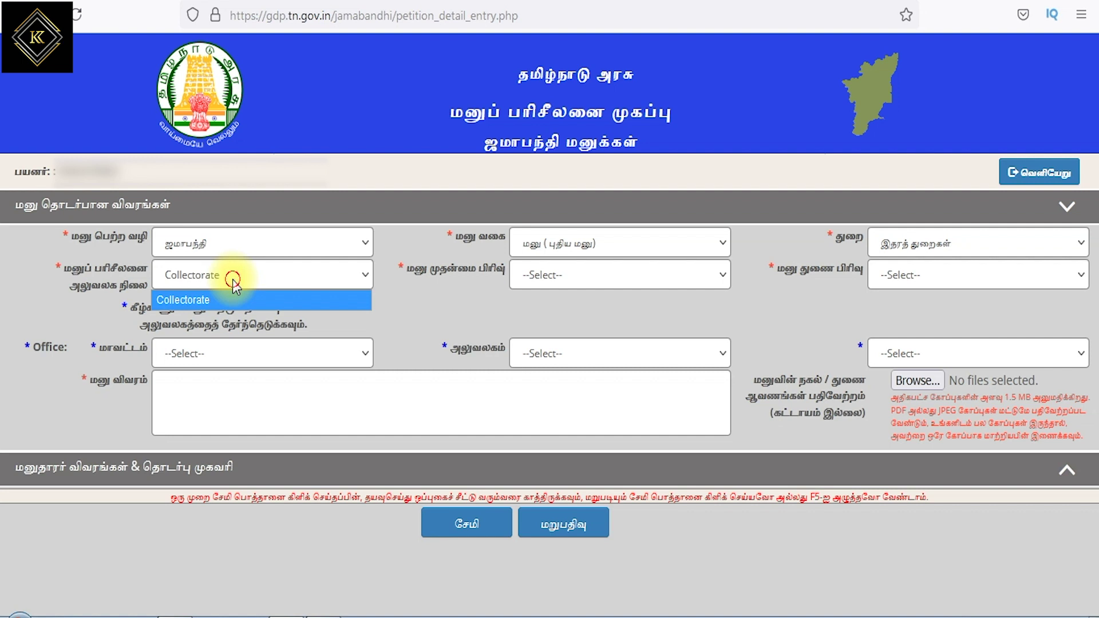
click(232, 280)
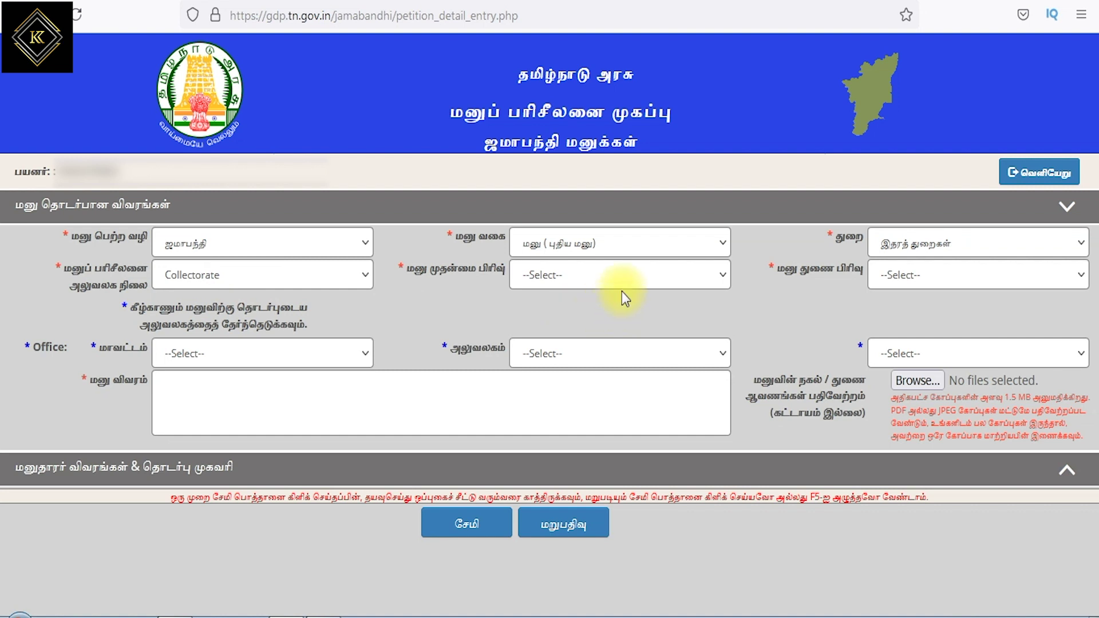
Set the main petition category to ஏனையவை and the subcategory to இதர விண்ணப்பங்கள் (அ) கோரிக்கைகள்.
drag(423, 271, 482, 276)
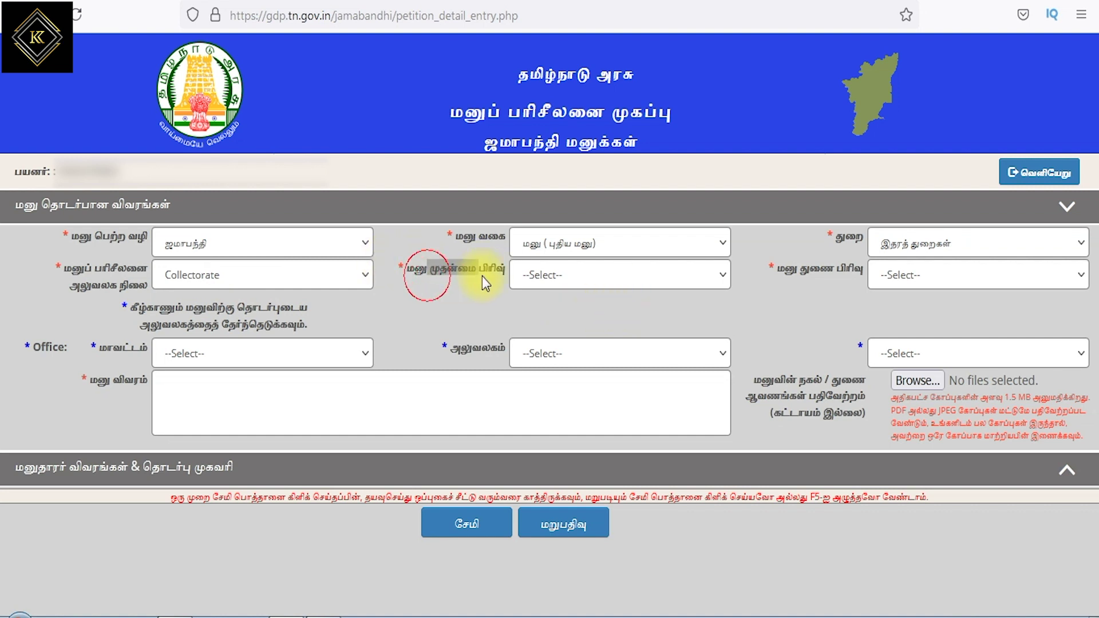
click(563, 285)
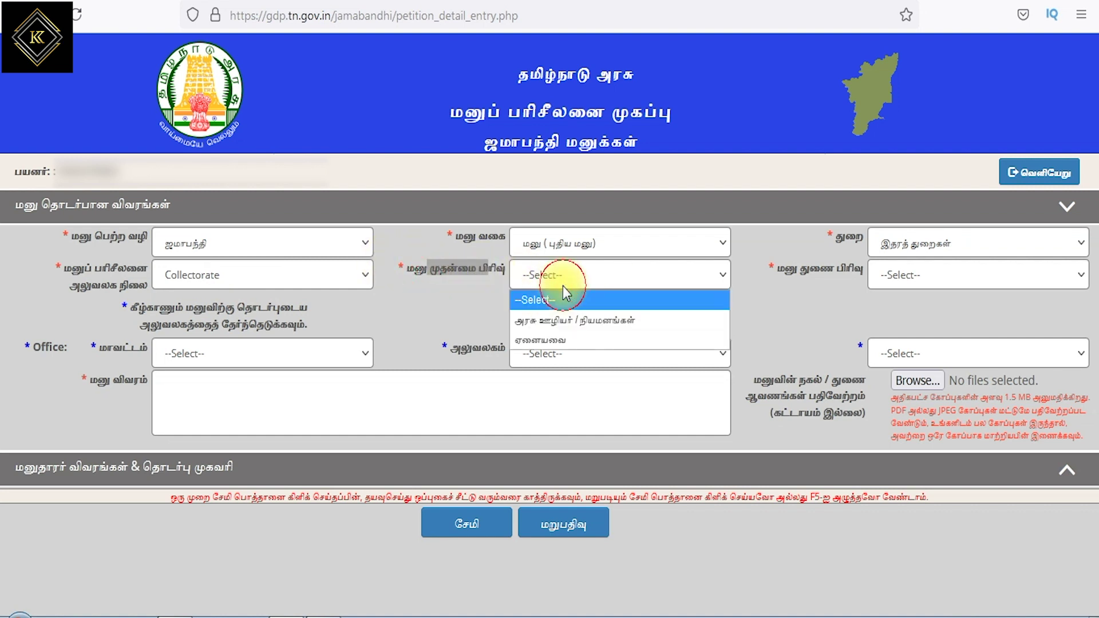
click(566, 342)
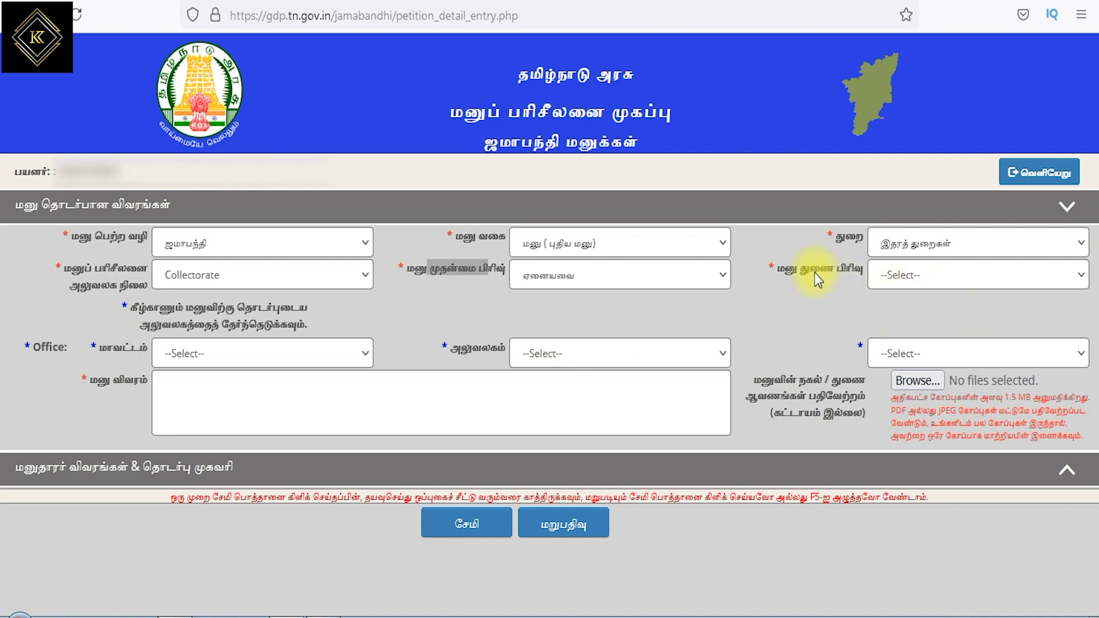
click(920, 279)
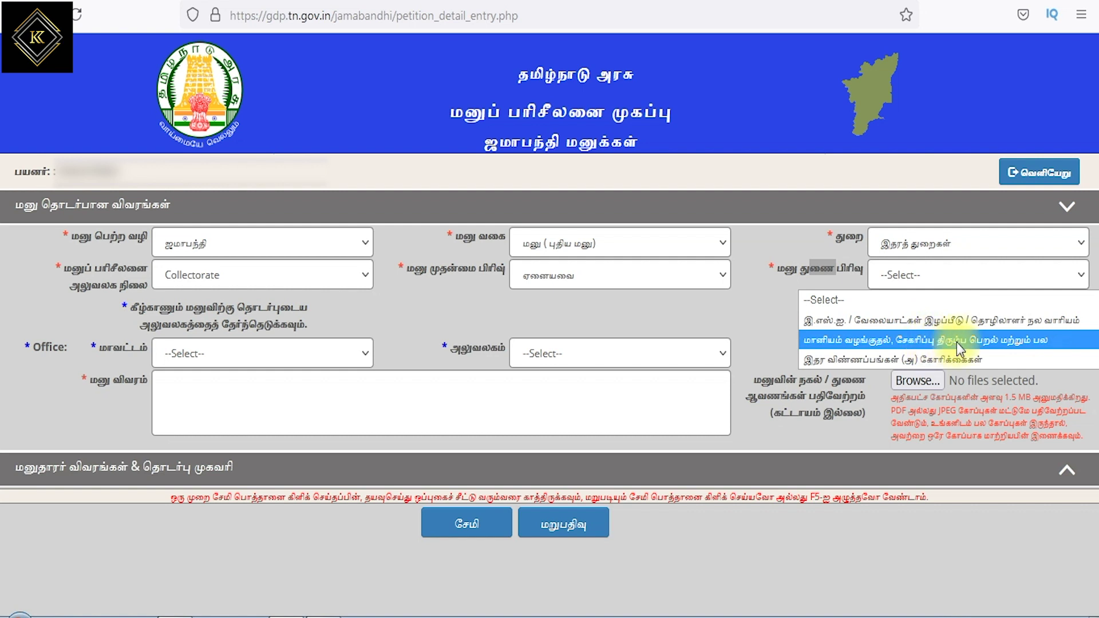
click(912, 360)
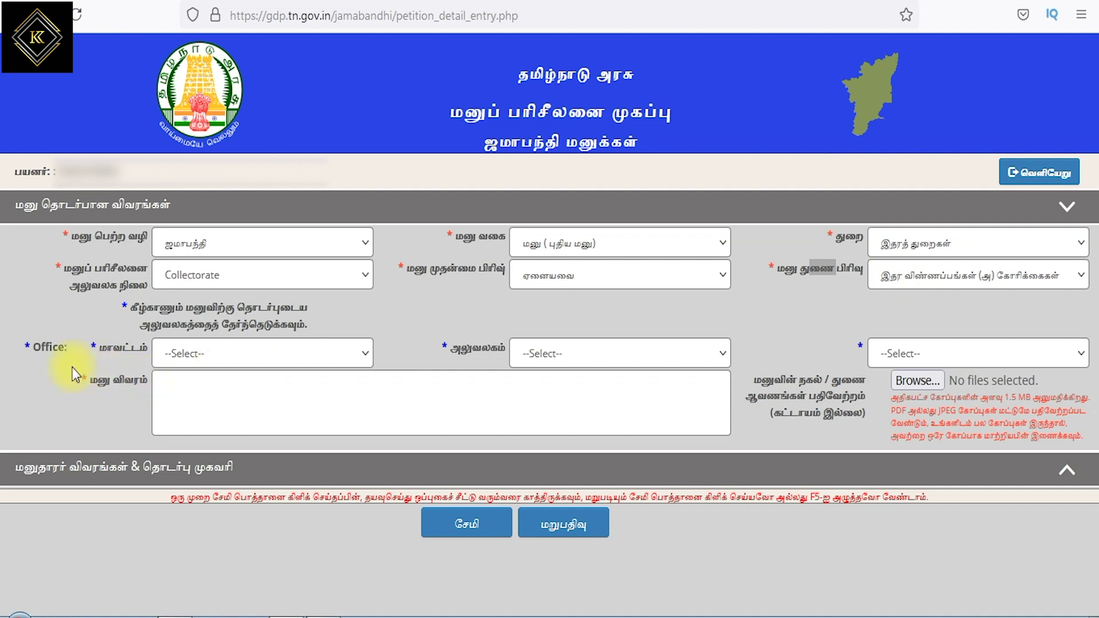
Select சேலம் as the office district and மேட்டூர் as the local body (உள்ளாட்சி).
double_click(42, 347)
click(208, 357)
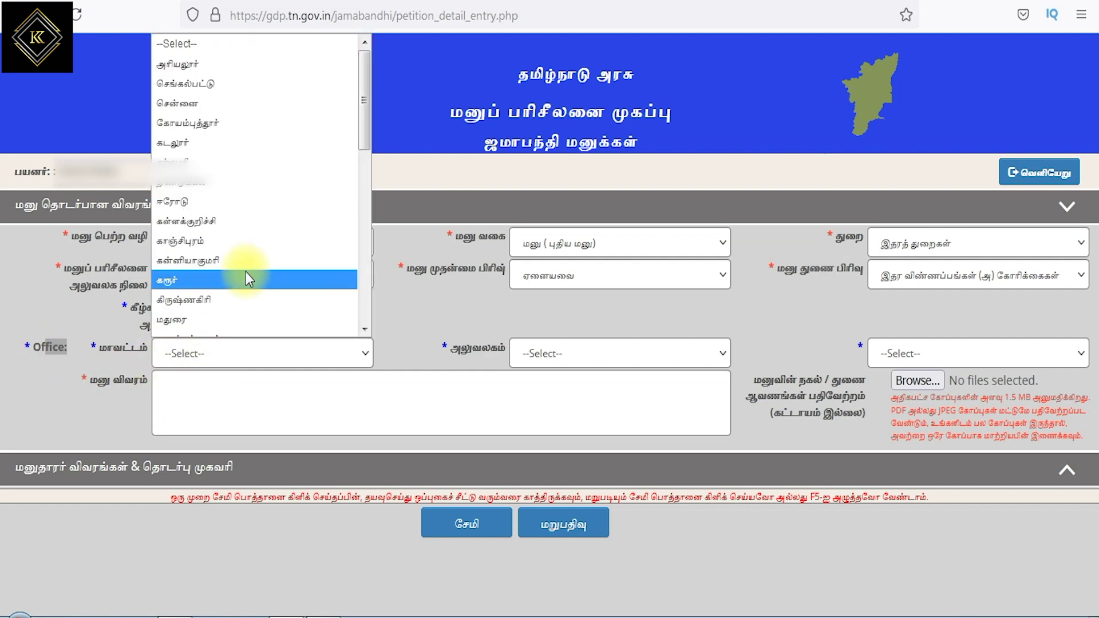
scroll(253, 209, down, 5)
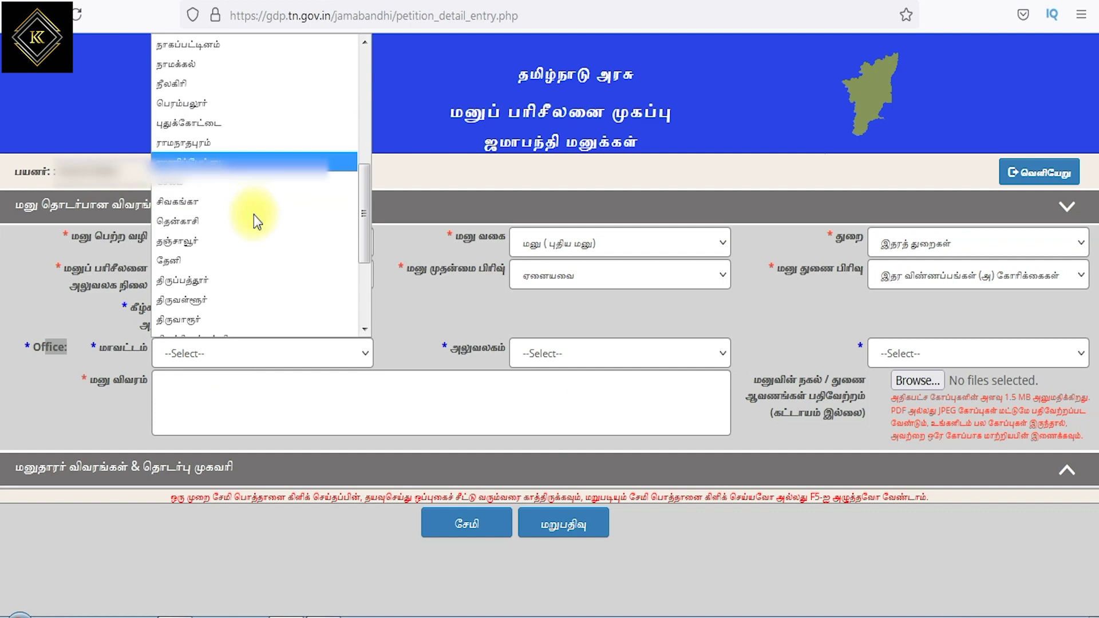
scroll(253, 222, down, 3)
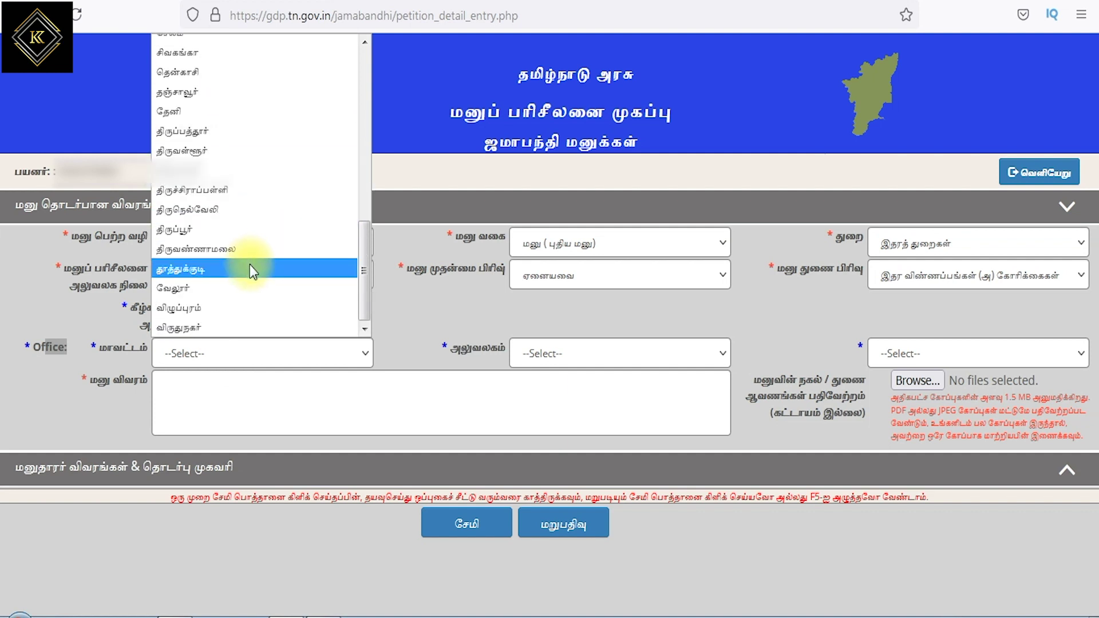
scroll(252, 266, up, 3)
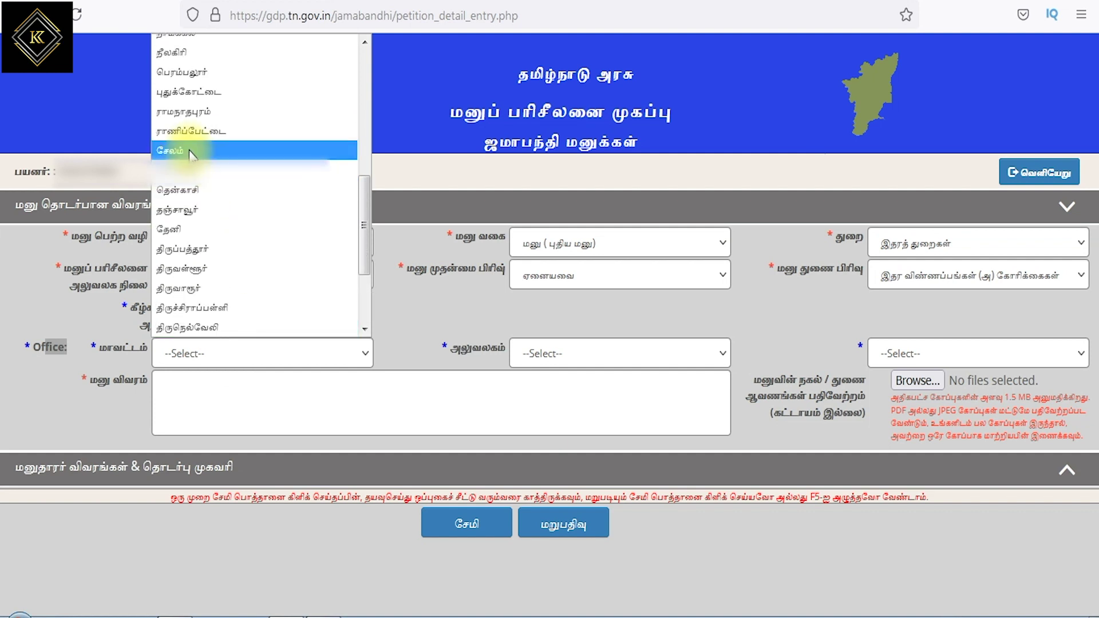
click(190, 152)
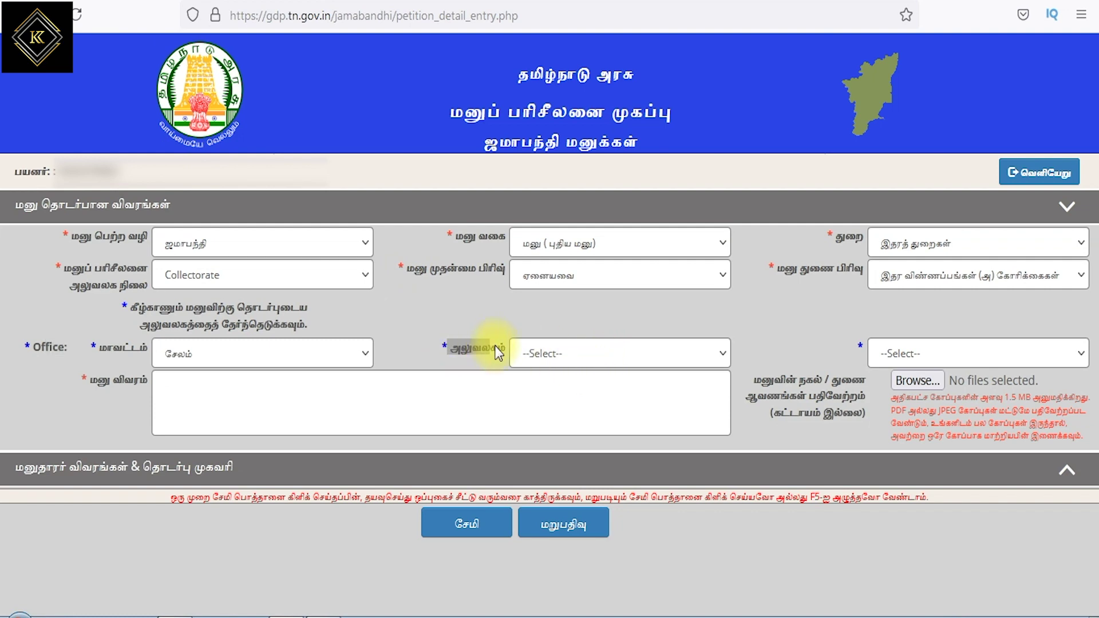
click(572, 360)
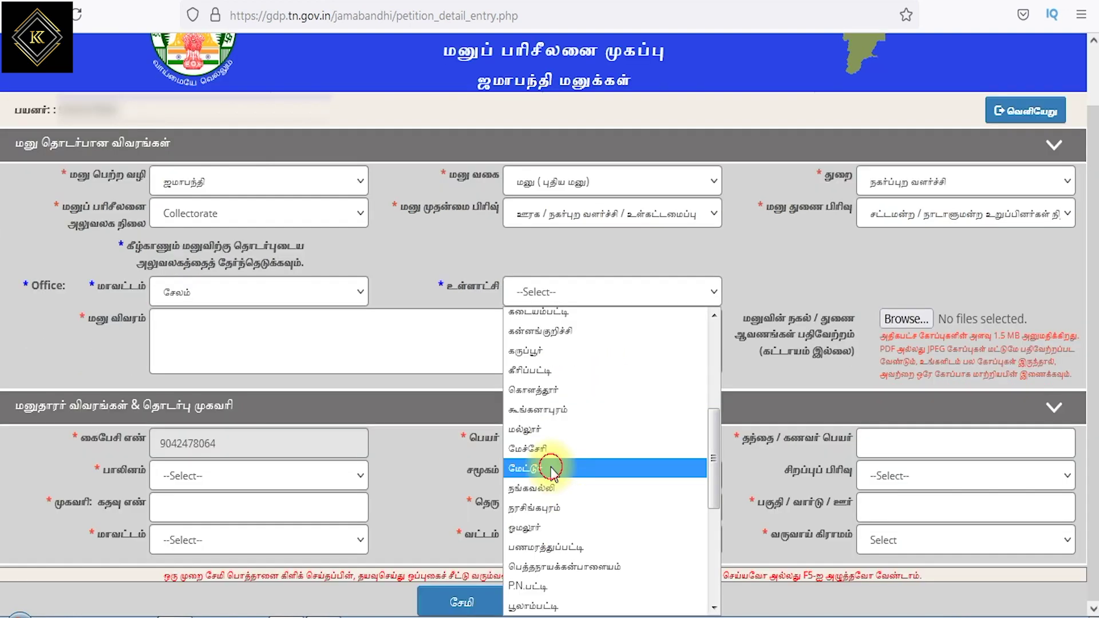
click(509, 466)
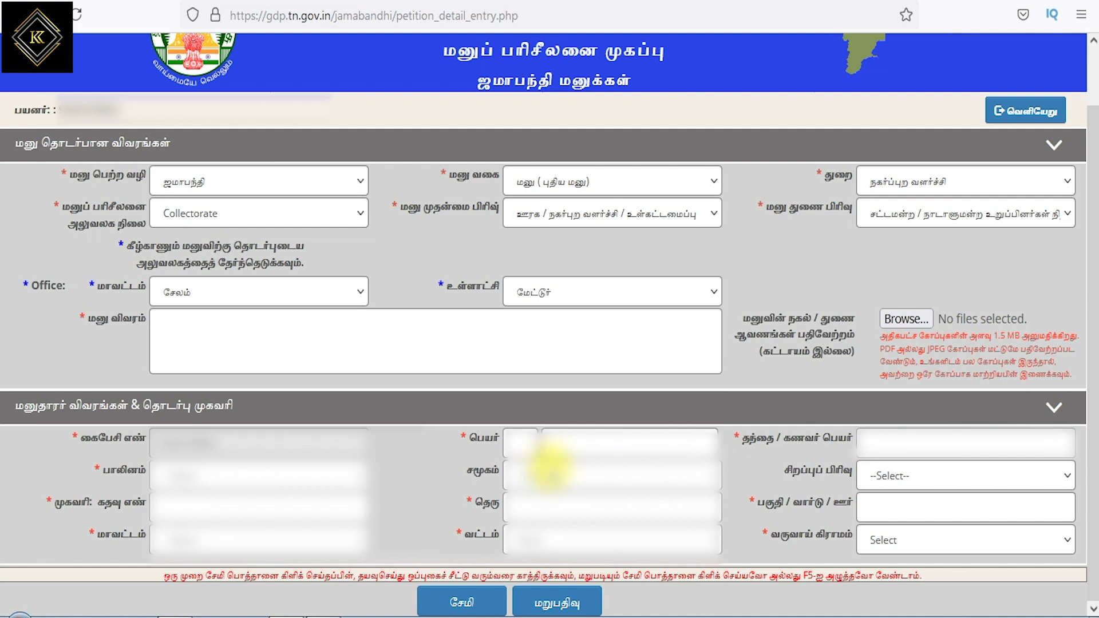
Review the petition description field (மனு விவரம்) and the size and format rules for uploading a petition copy.
click(172, 335)
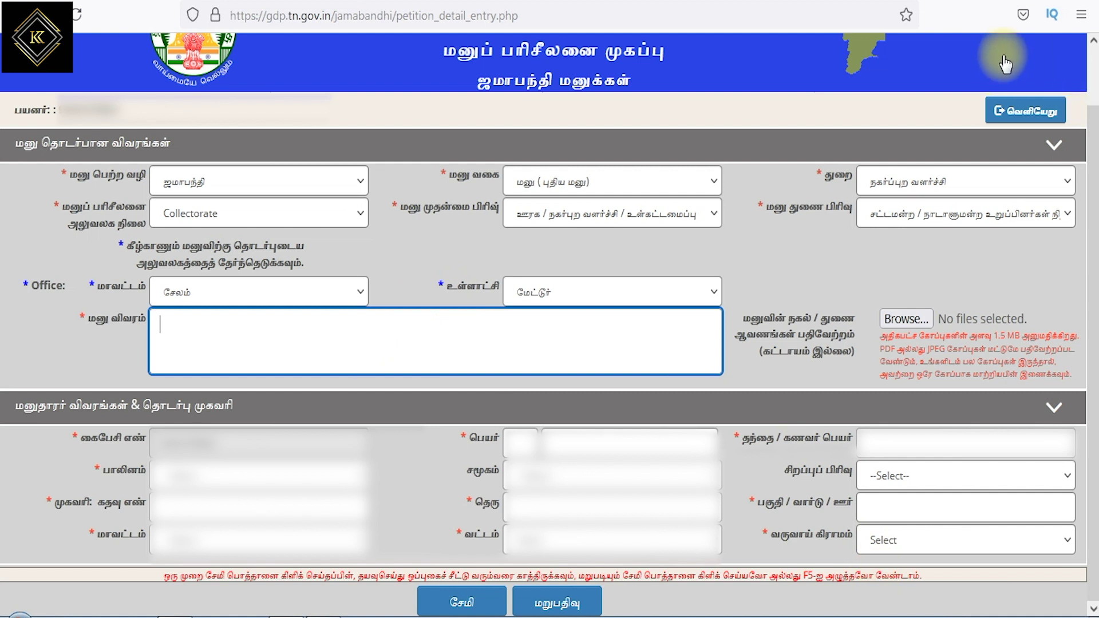
click(1010, 2)
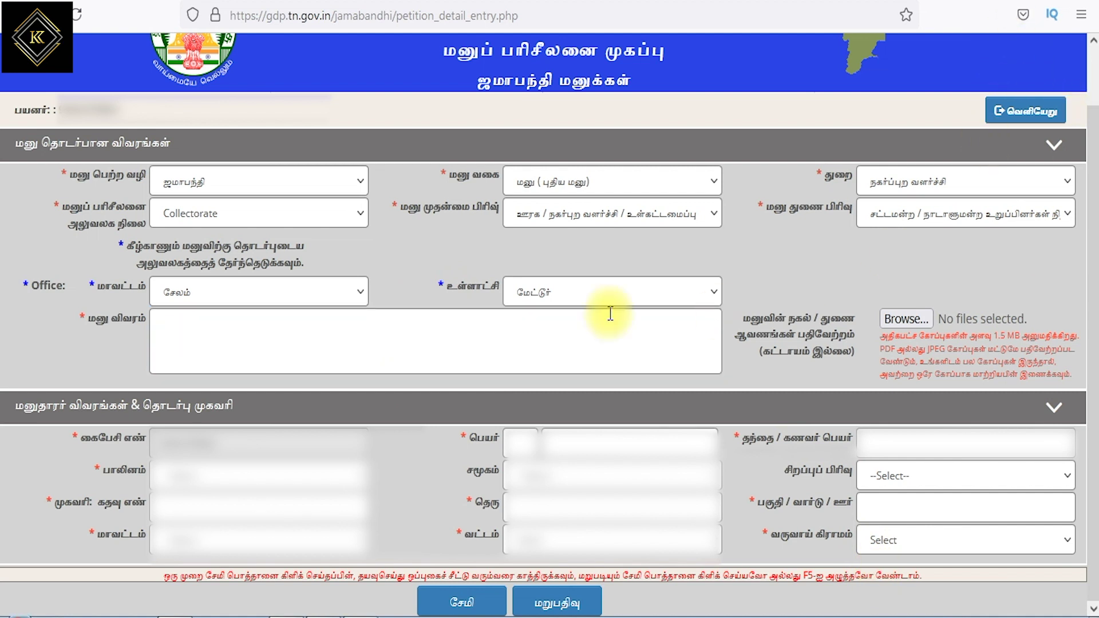
click(290, 346)
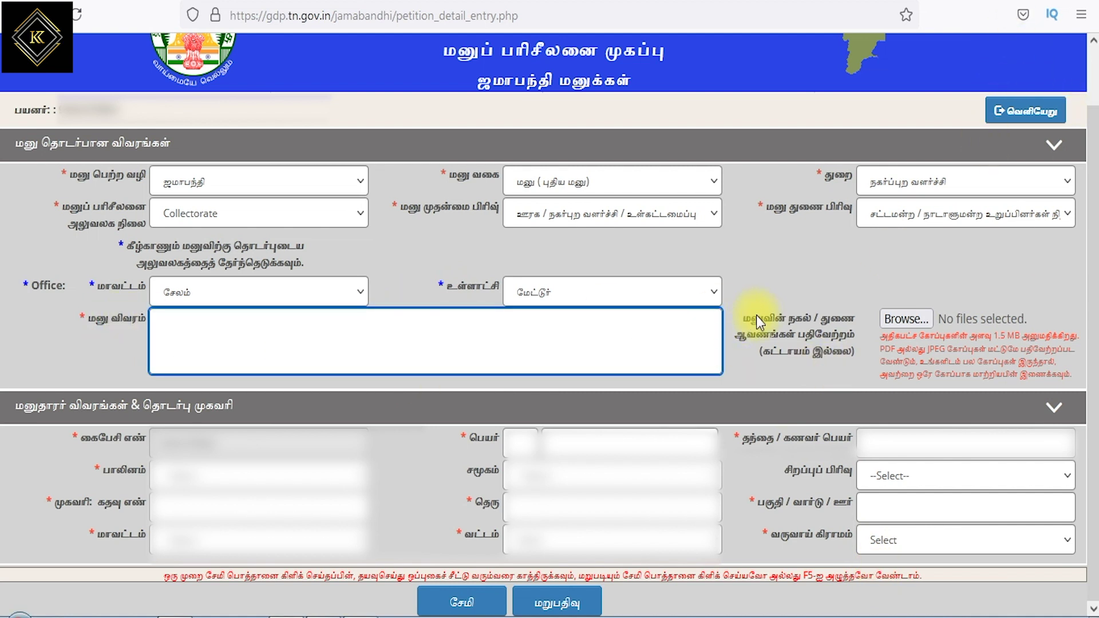
drag(757, 319, 836, 319)
drag(760, 334, 771, 348)
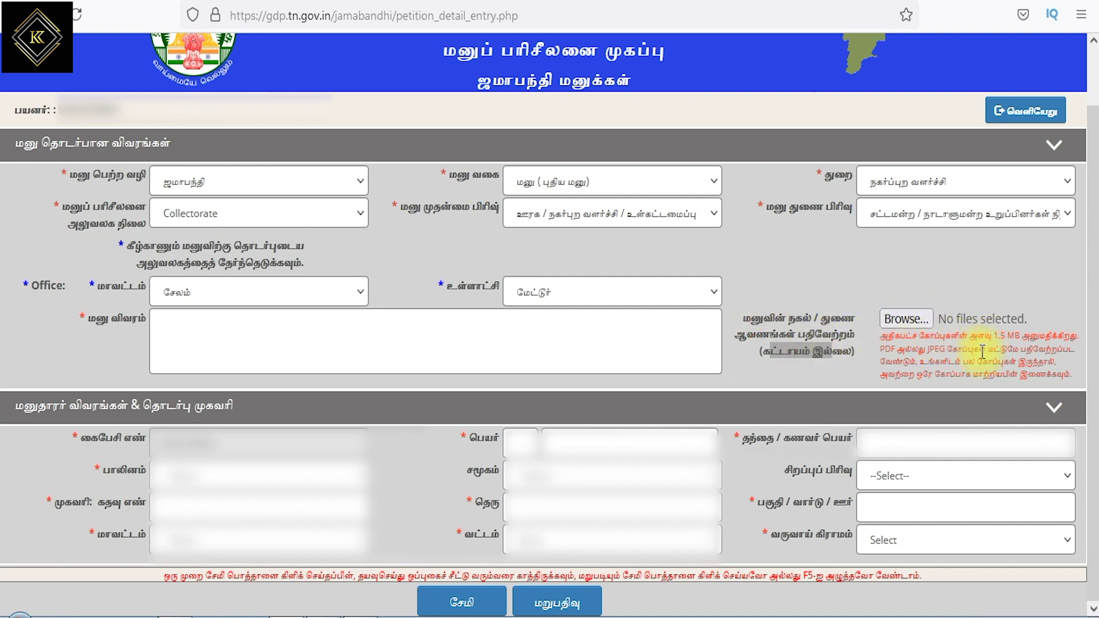
drag(912, 349, 1046, 334)
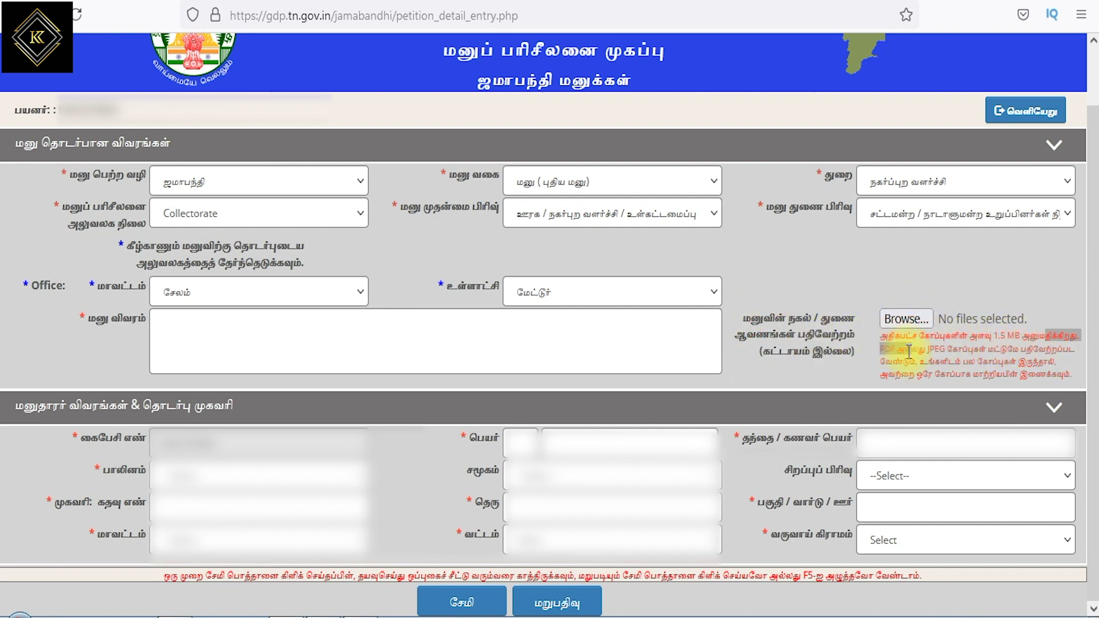
drag(962, 349, 1045, 373)
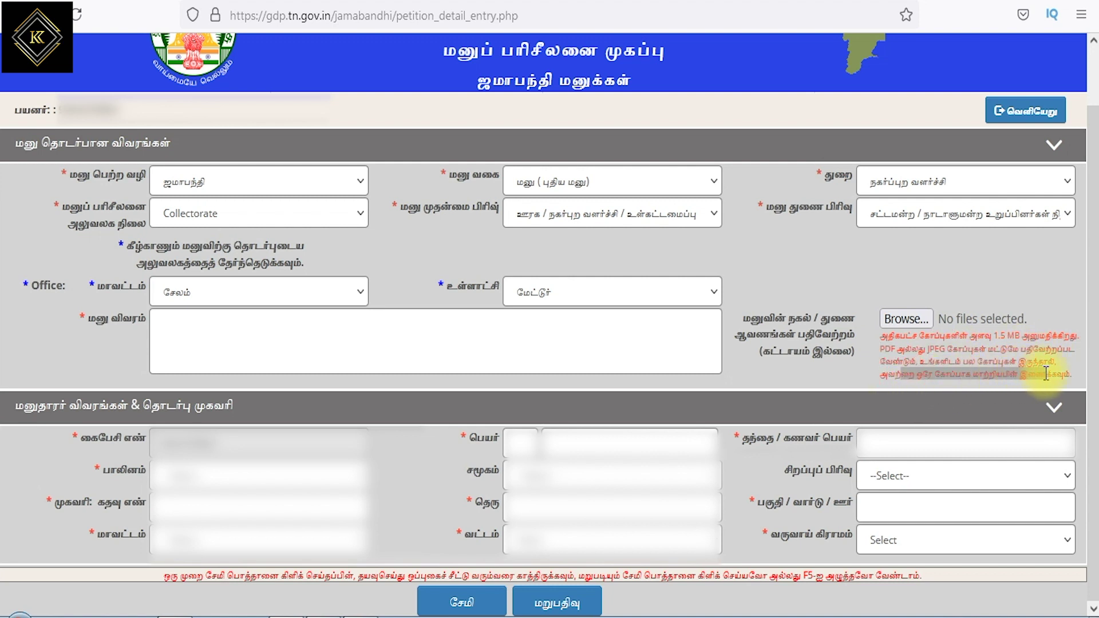
Attach the JPG copy of the petition and enter "enclosed petition copy.... please find attachment" as the petition description.
click(897, 322)
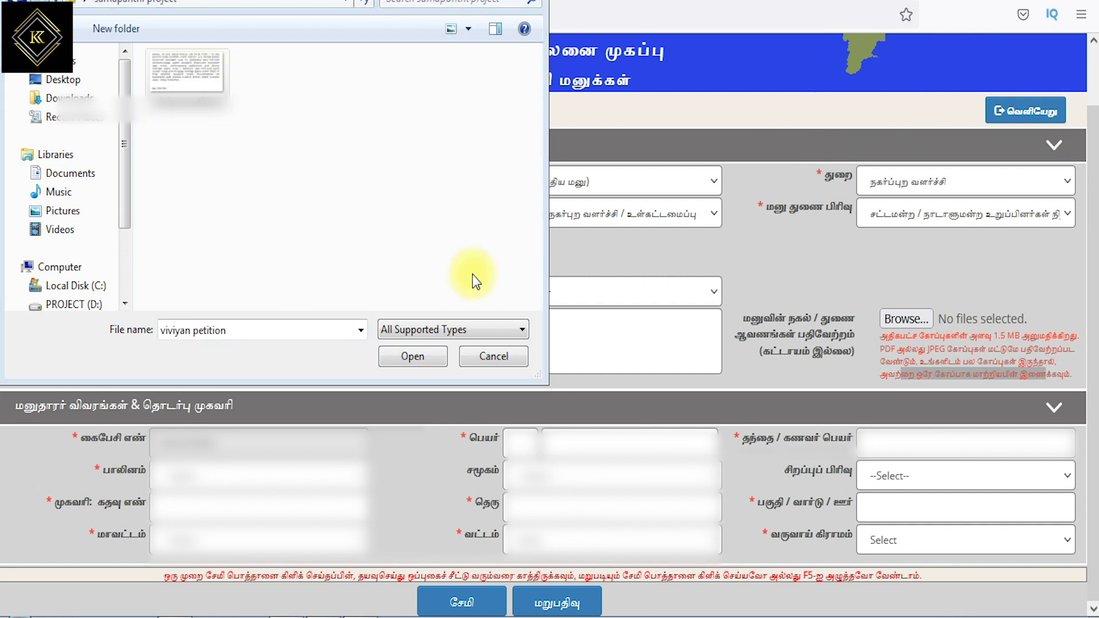
click(413, 356)
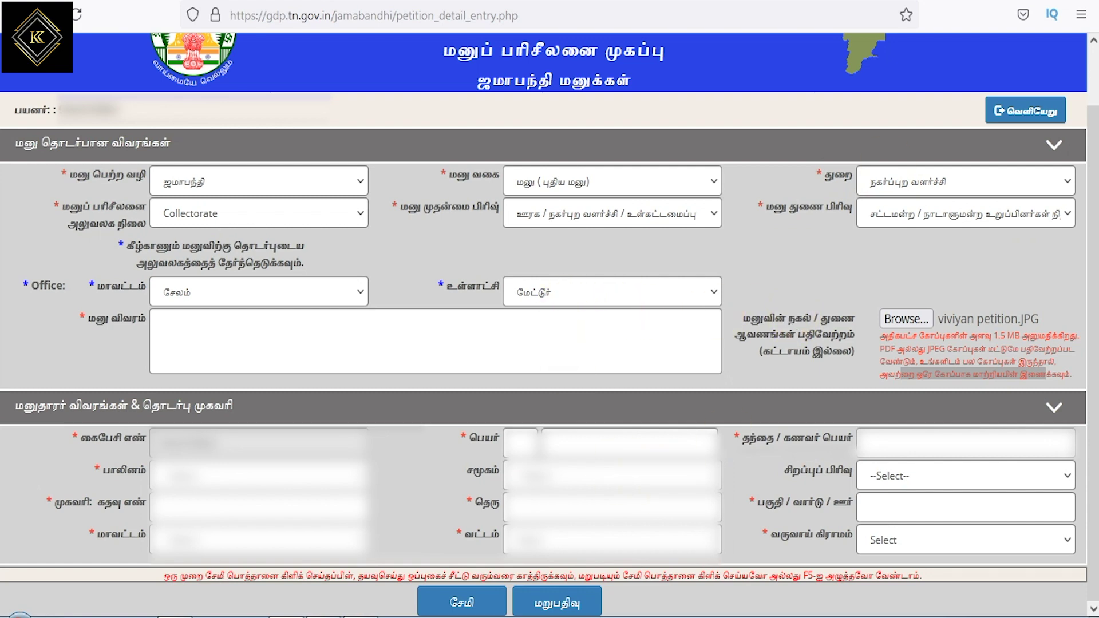
click(706, 355)
text(enclosed petition copy.... please find attachment)
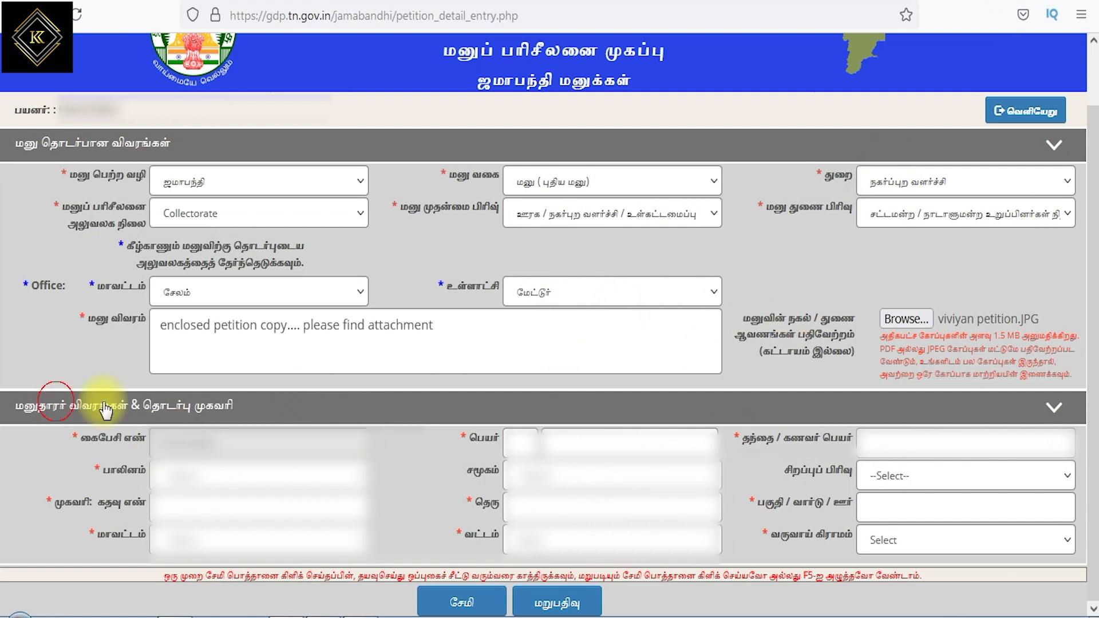
Enter the petitioner's name and father's or husband's name, and select the petitioner's gender (பாலினம்).
click(172, 418)
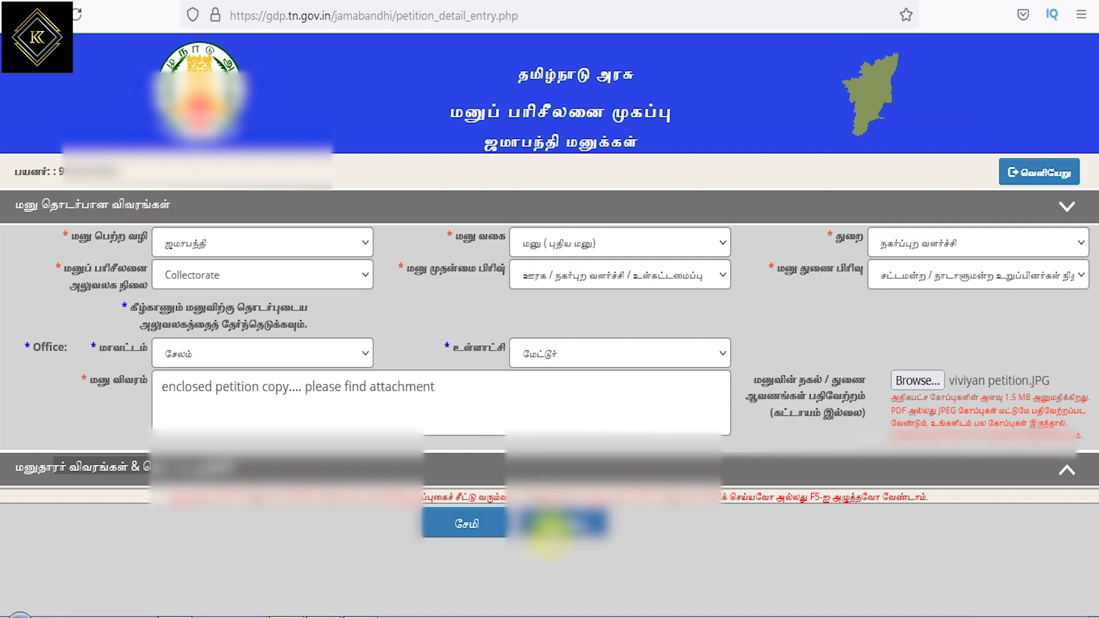
click(913, 466)
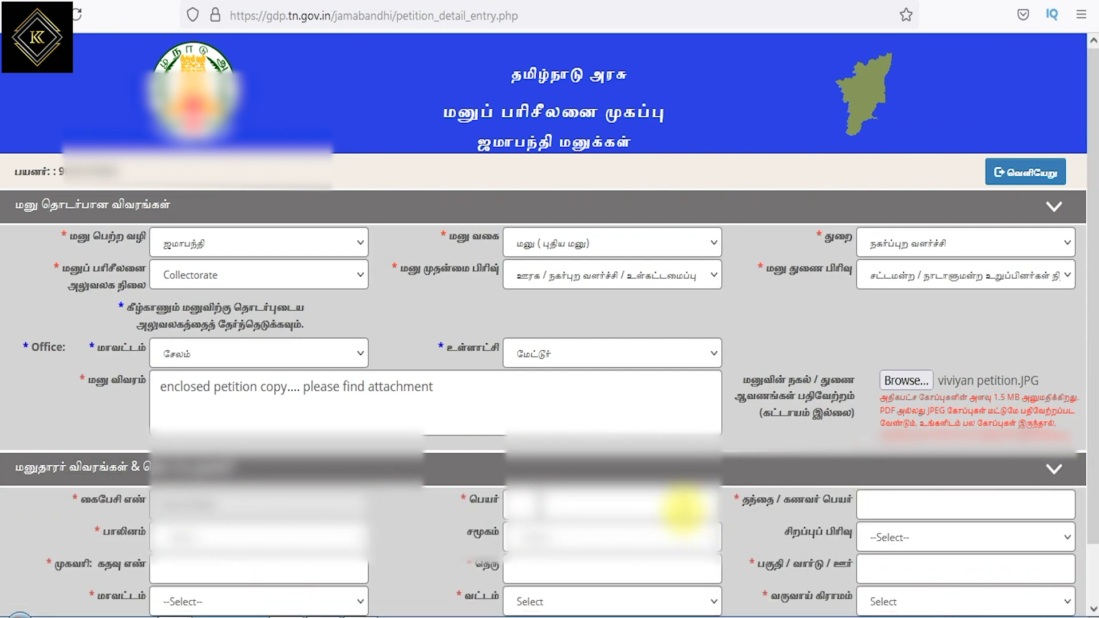
scroll(615, 492, down, 1)
click(567, 428)
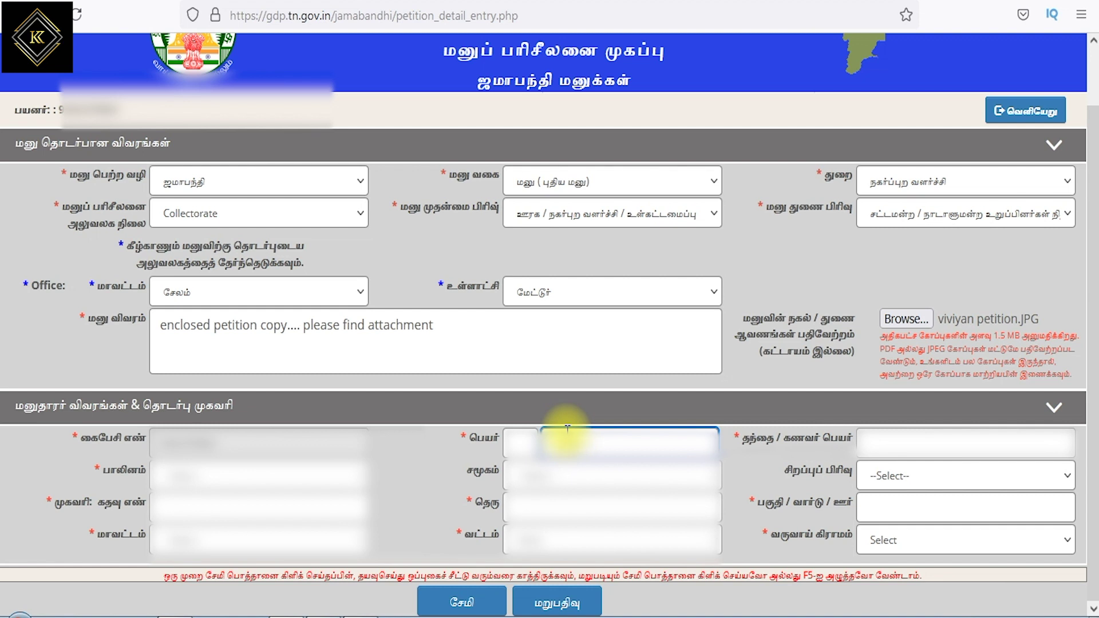
key(Tab)
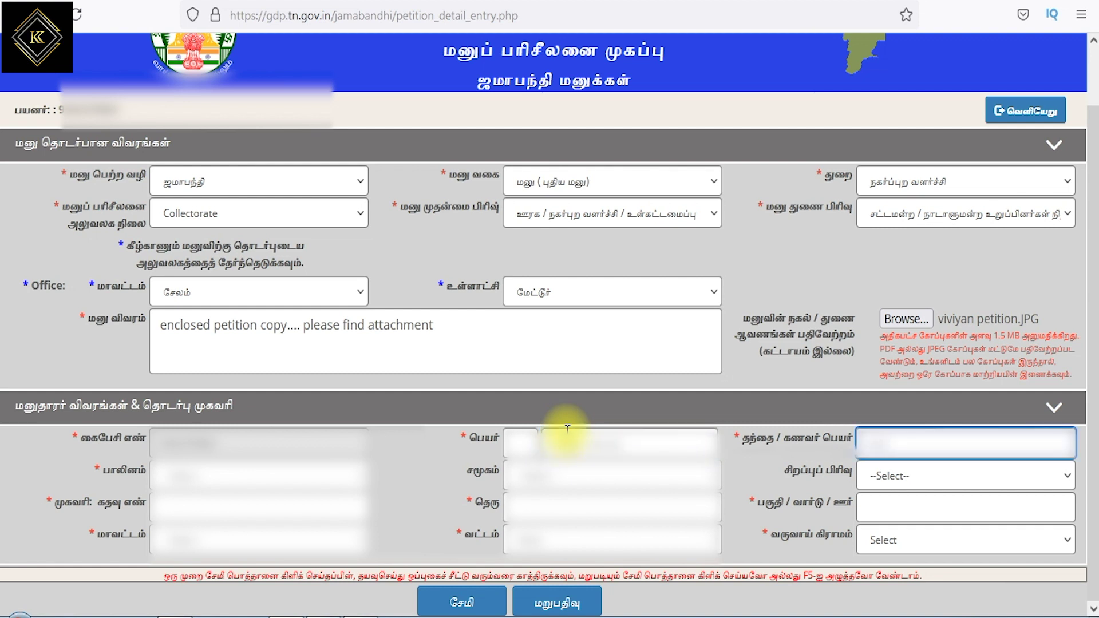
key(Tab)
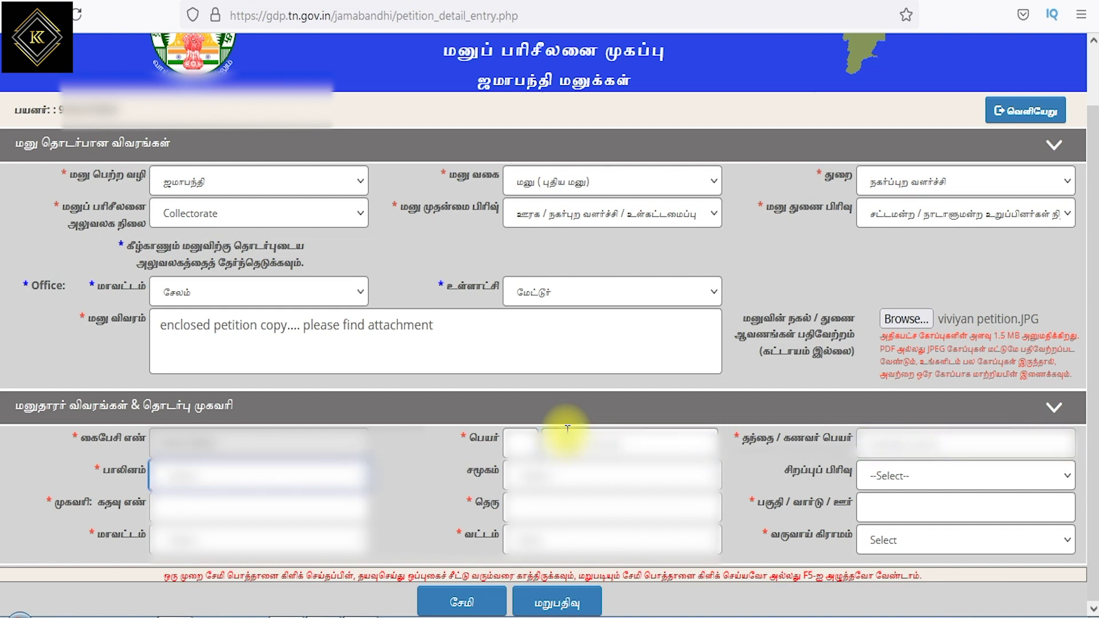
click(246, 475)
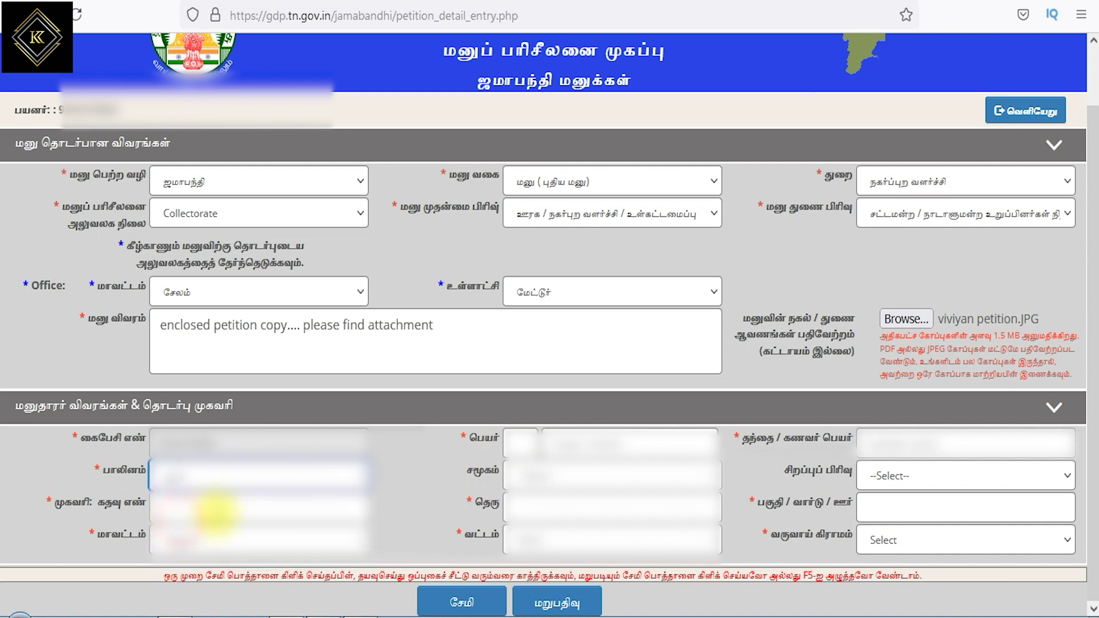
Set the petitioner's community (சமூகம்) to மிகவும் பிற்படுத்தப்பட்ட வகுப்பினர் and check the special category (சிறப்புப் பிரிவு) options without choosing one.
click(548, 475)
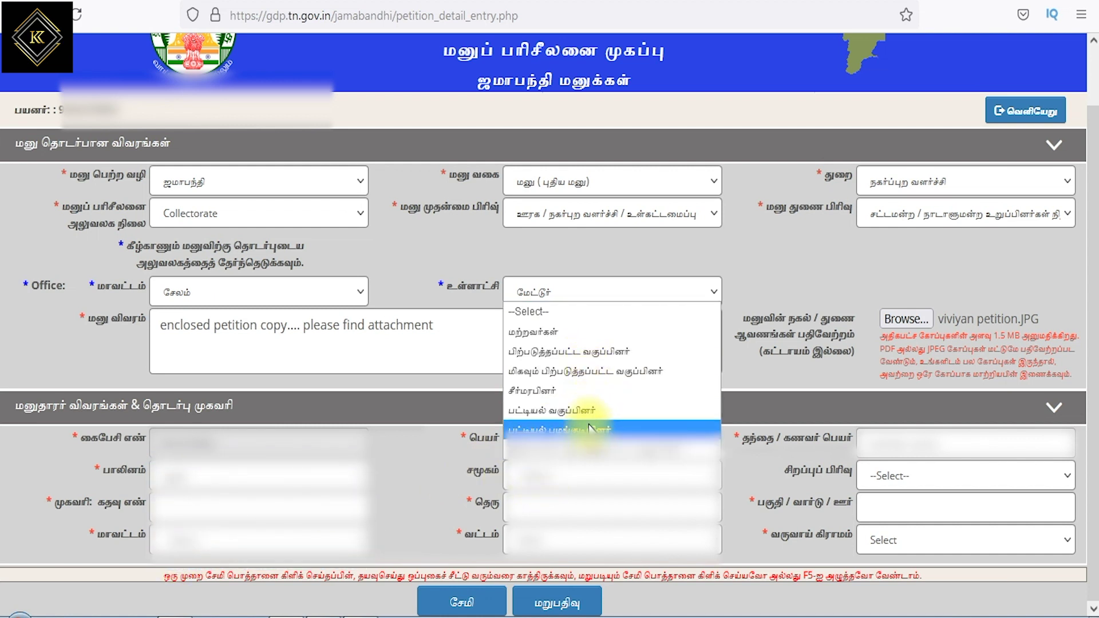
click(608, 372)
click(921, 476)
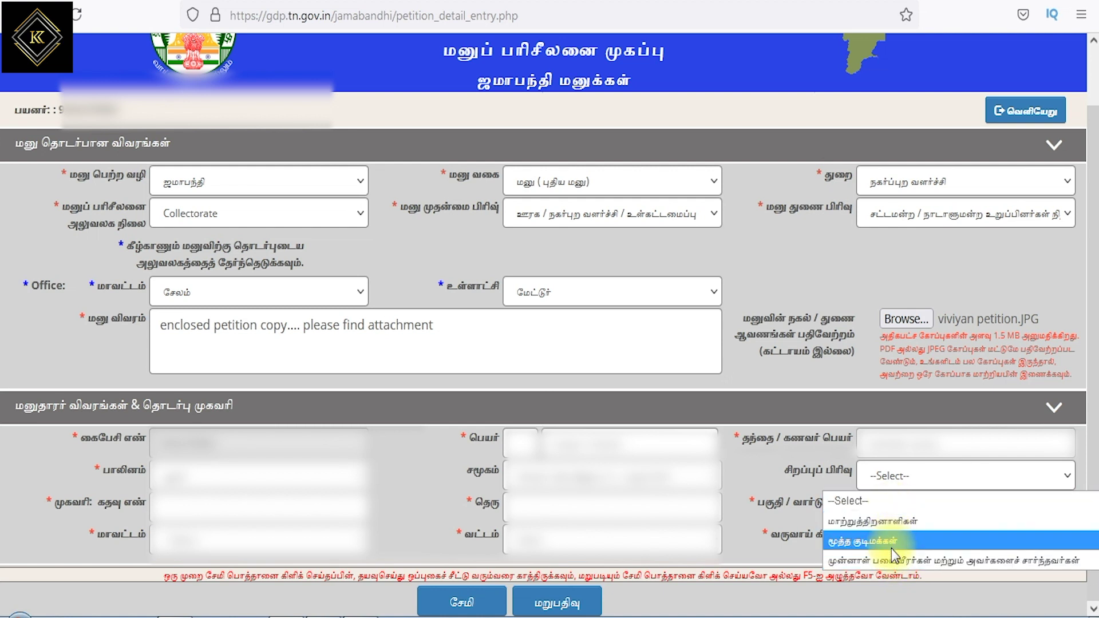
click(851, 478)
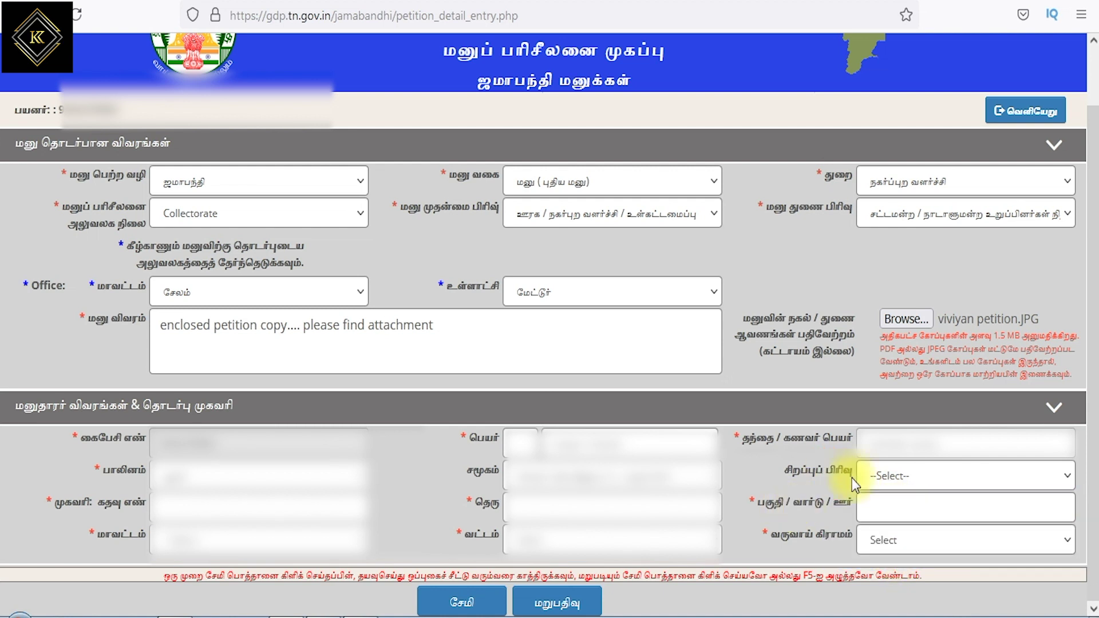
Fill in the petitioner's door number, street and area in the contact address.
click(183, 507)
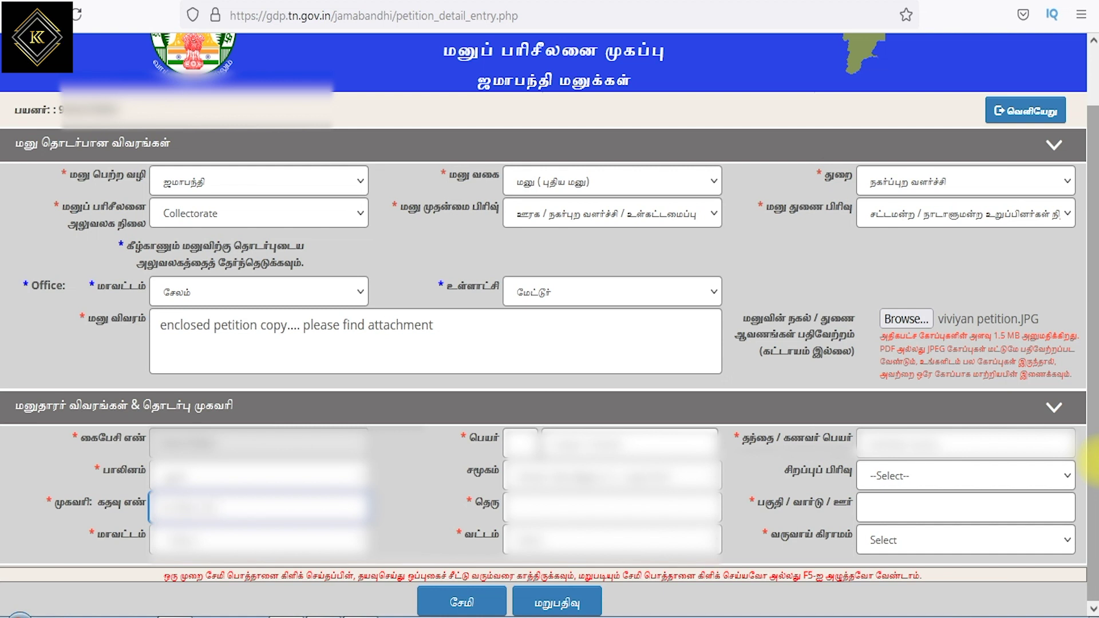
key(Tab)
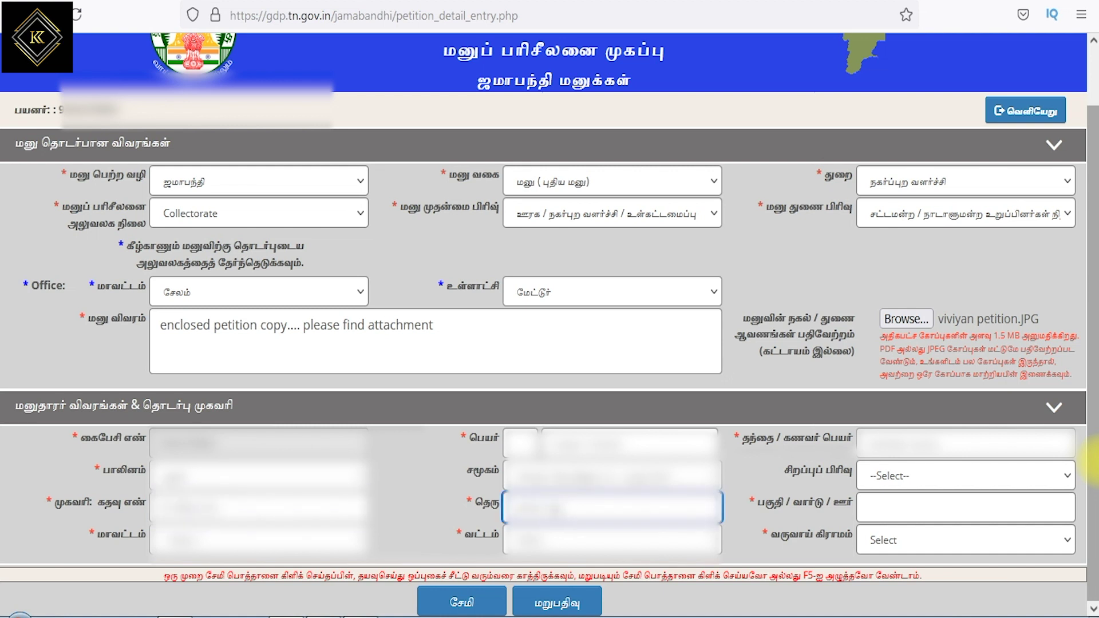
key(Tab)
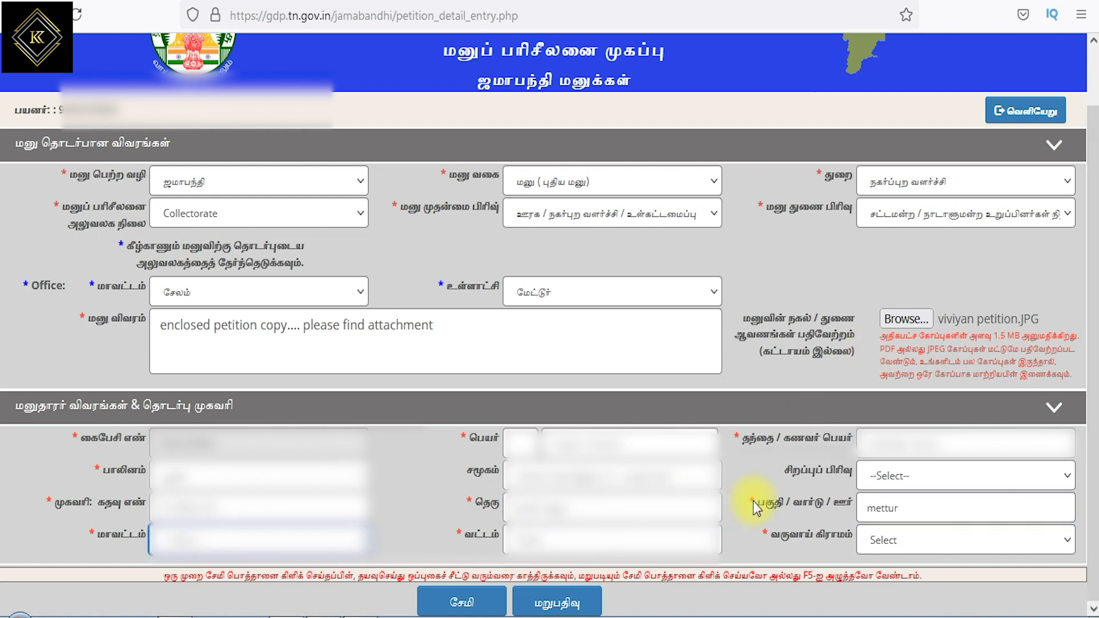
Select the petitioner's district (மாவட்டம்), taluk (வட்டம்) and revenue village (வருவாய் கிராமம்) for the contact address.
click(253, 526)
click(250, 524)
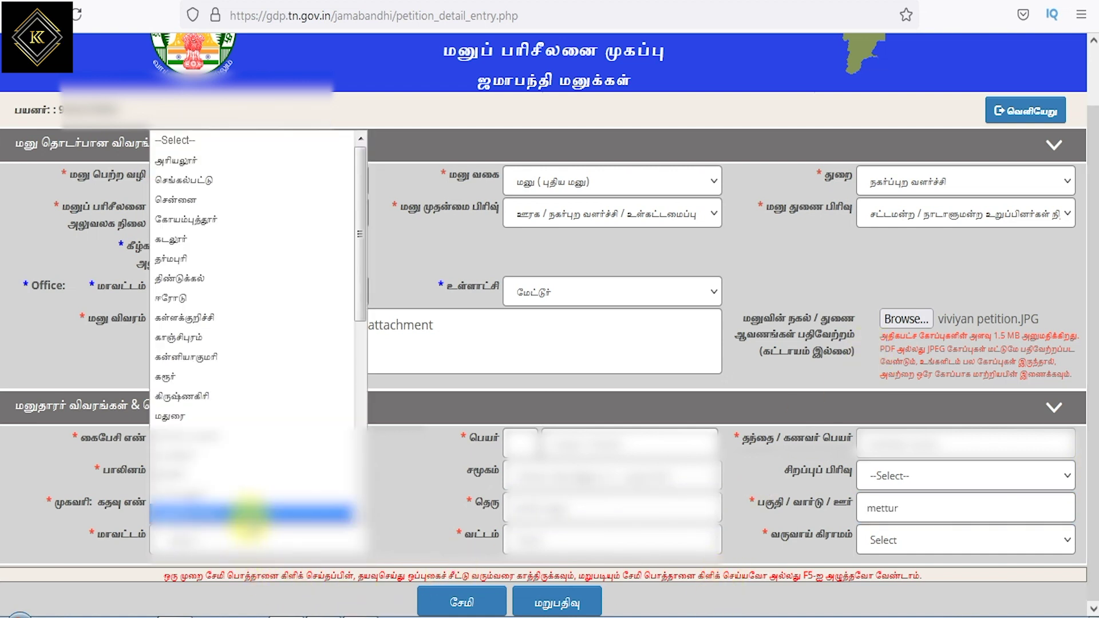
scroll(241, 357, down, 7)
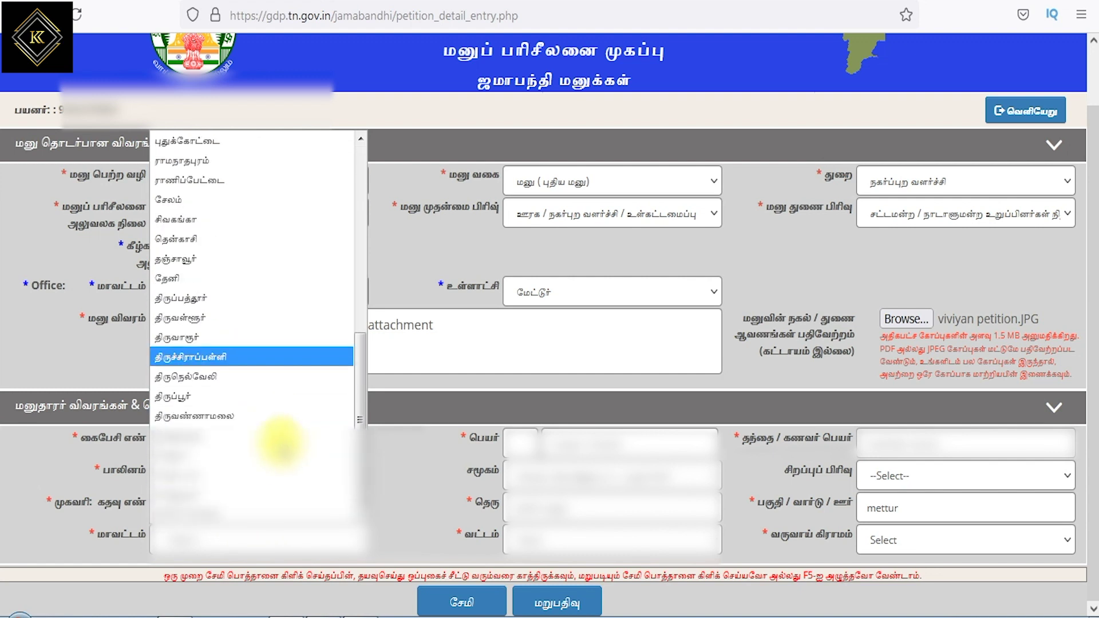
click(223, 201)
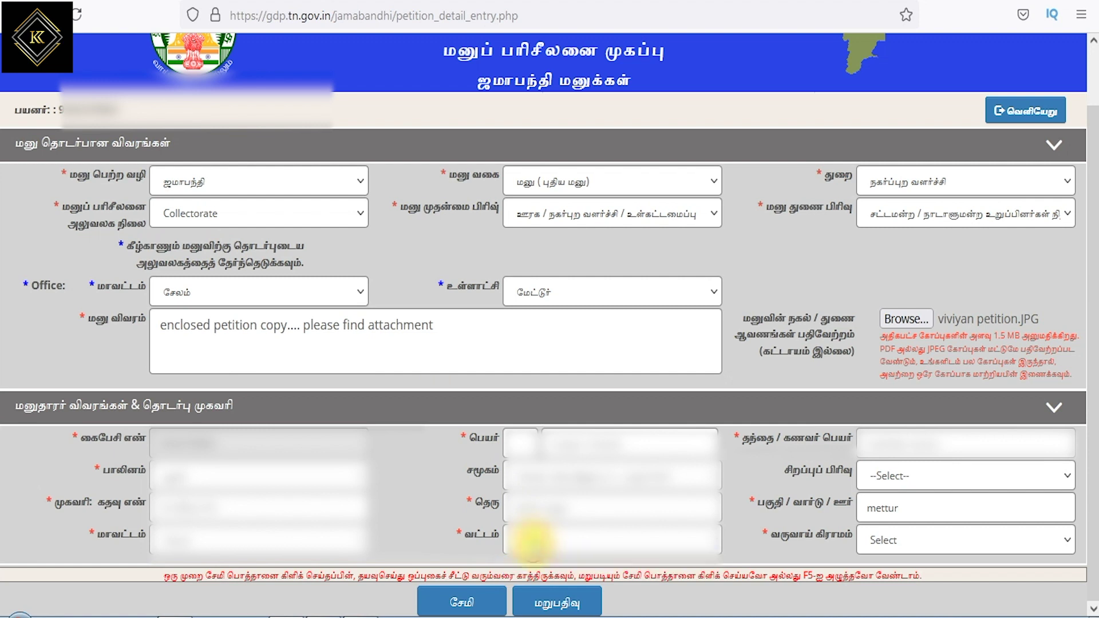
click(531, 541)
click(544, 356)
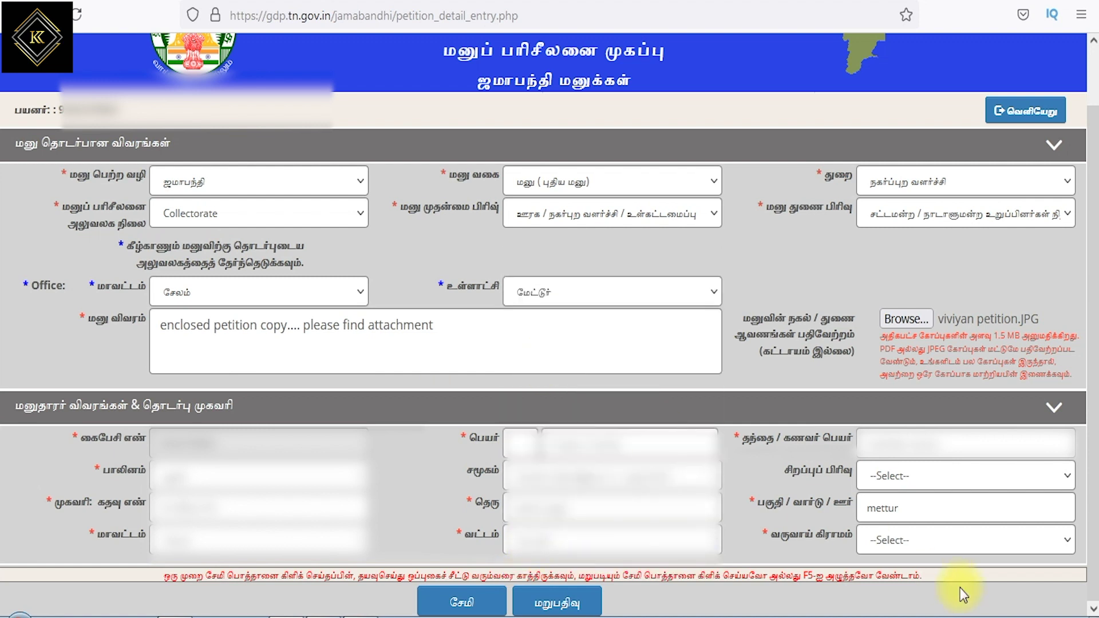
click(899, 543)
scroll(921, 412, down, 3)
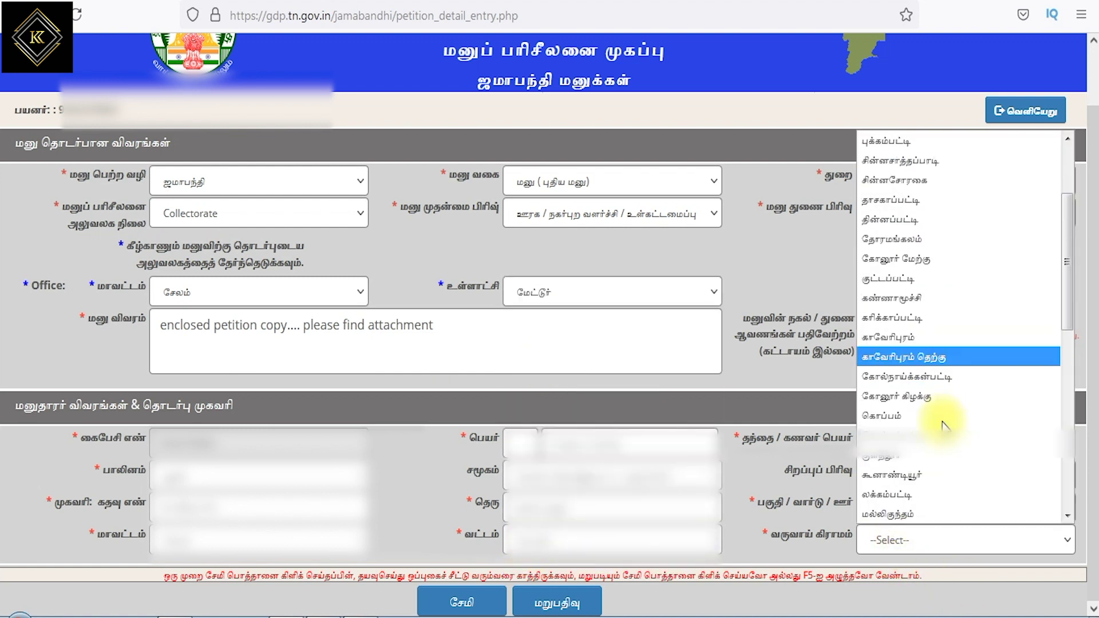
scroll(936, 393, down, 3)
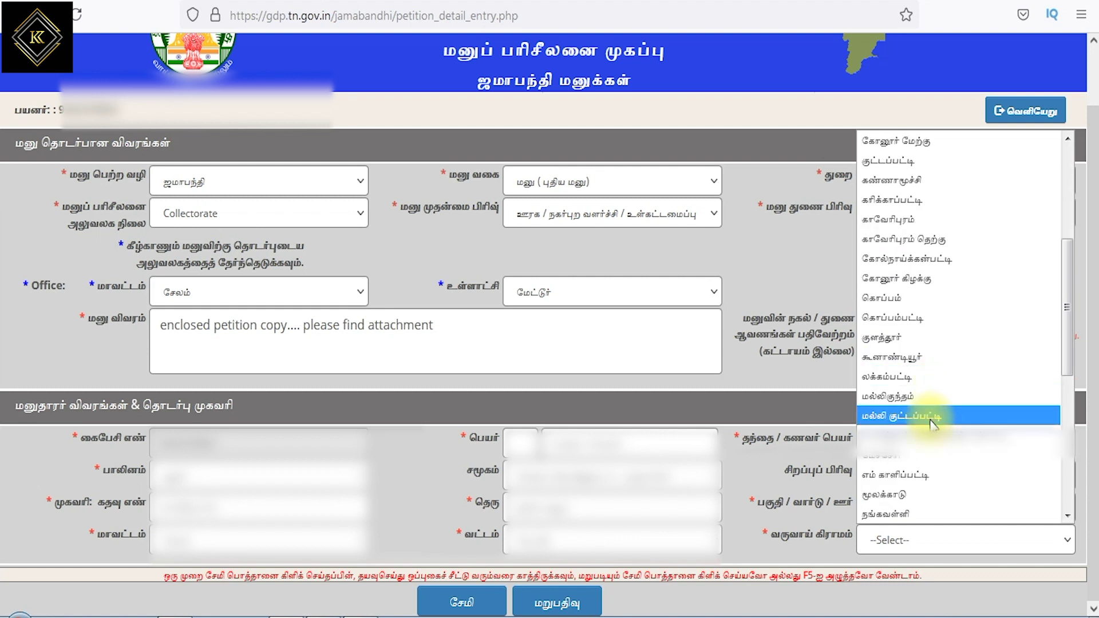
click(901, 358)
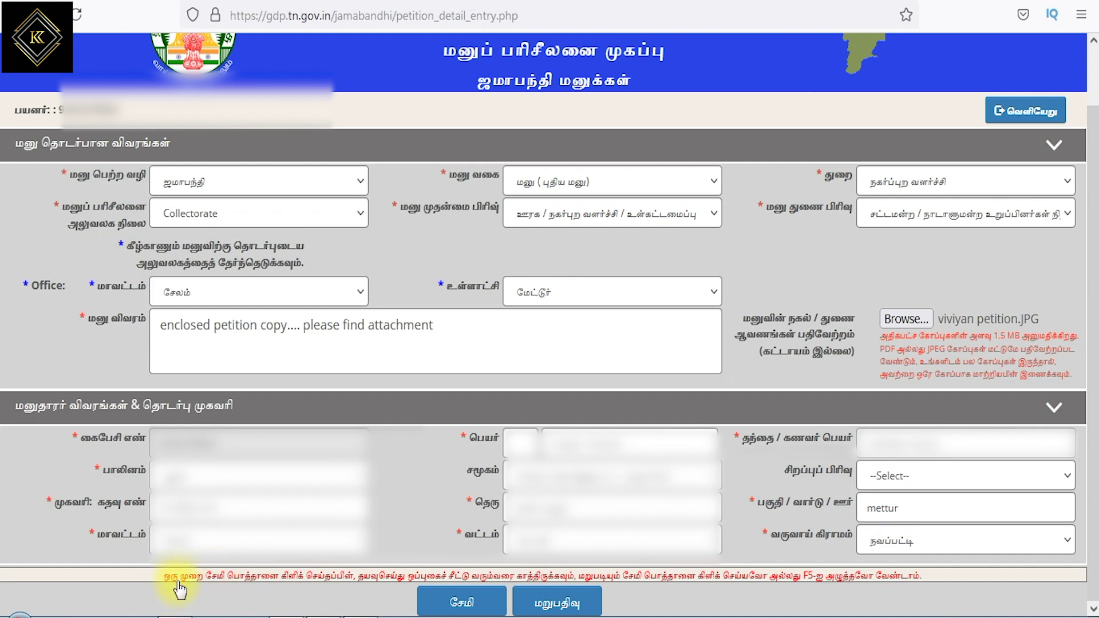
Read the notice about saving only once and submit the completed petition.
drag(176, 585, 333, 589)
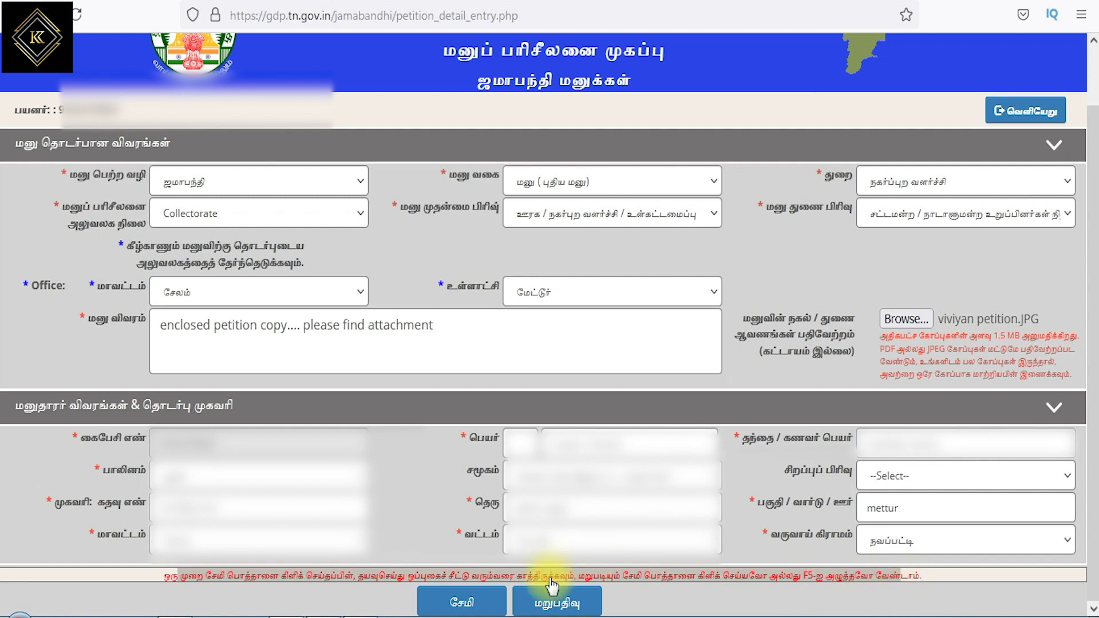
click(476, 604)
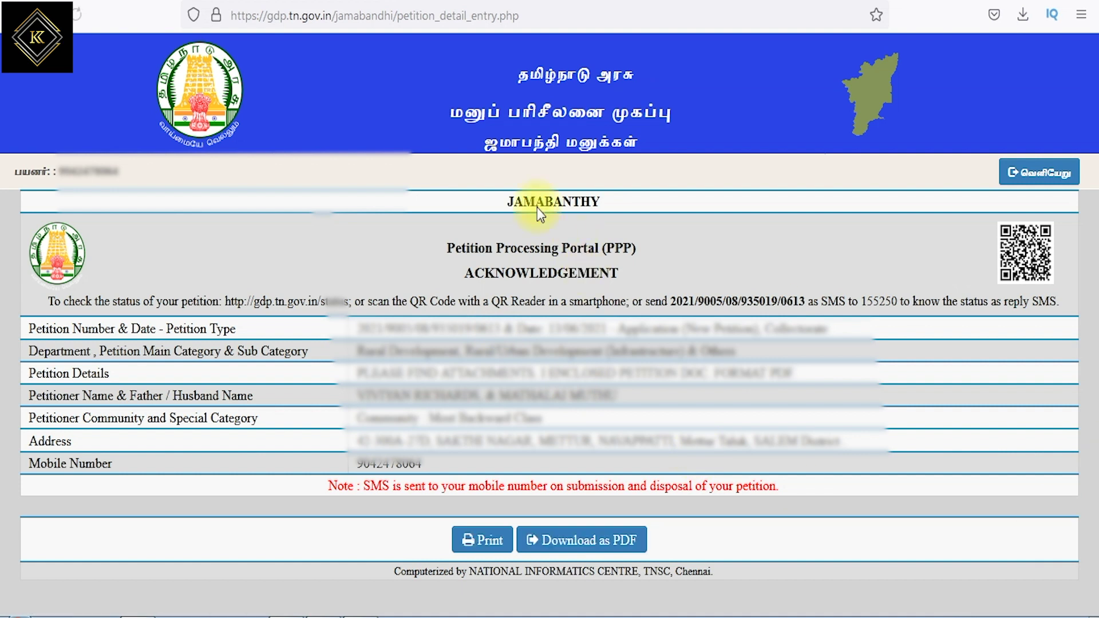
Review the petition and petitioner details in the acknowledgement and download it as a PDF.
drag(465, 248, 626, 252)
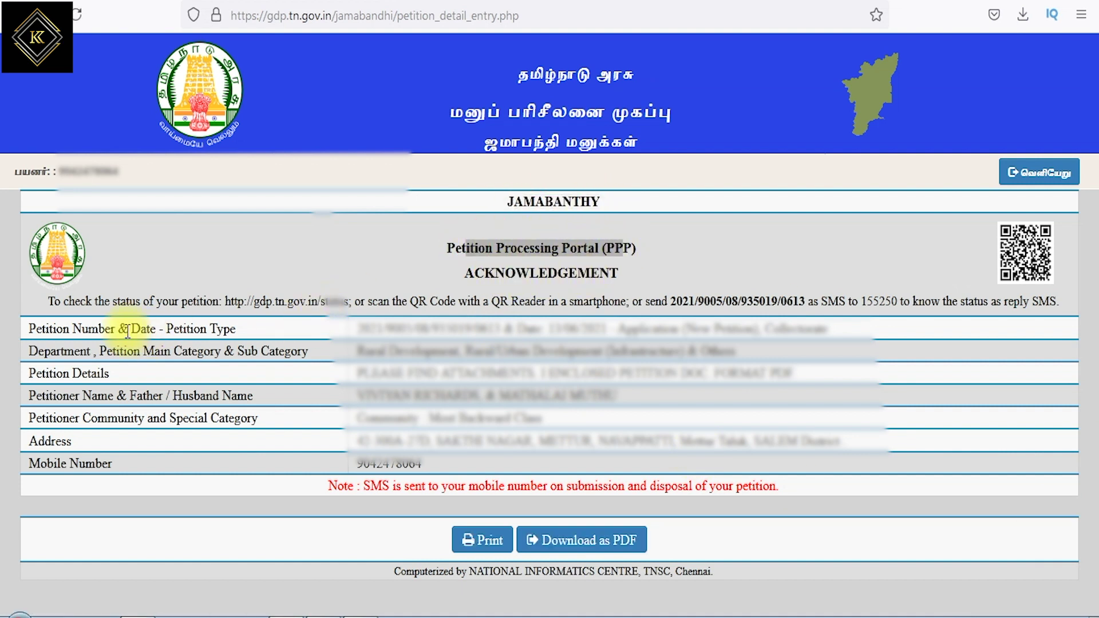
drag(129, 330, 228, 325)
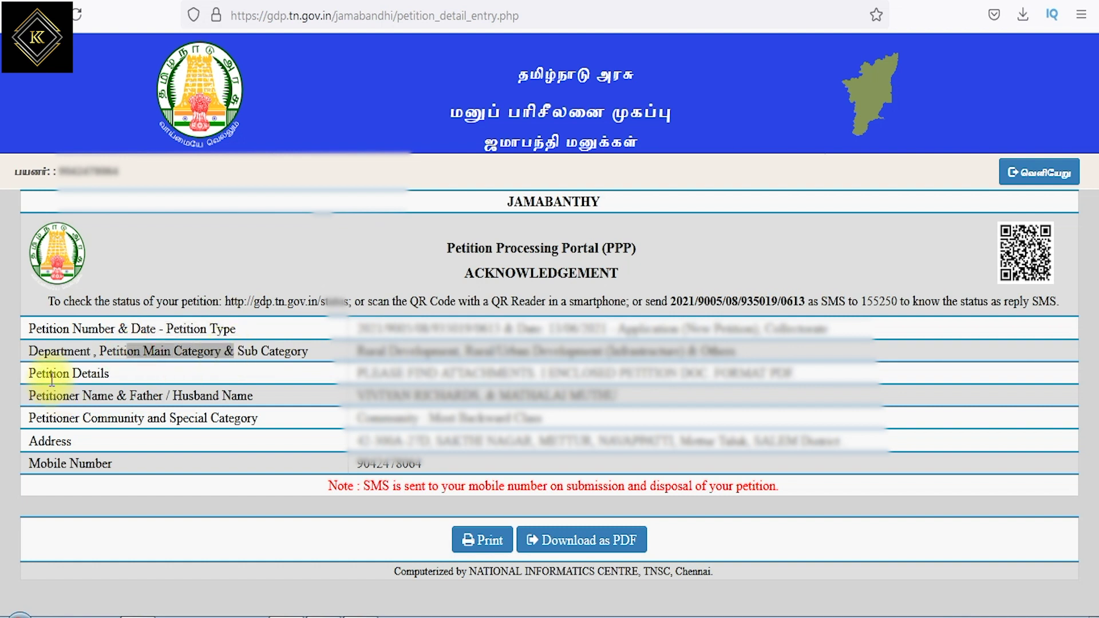
drag(53, 373, 109, 375)
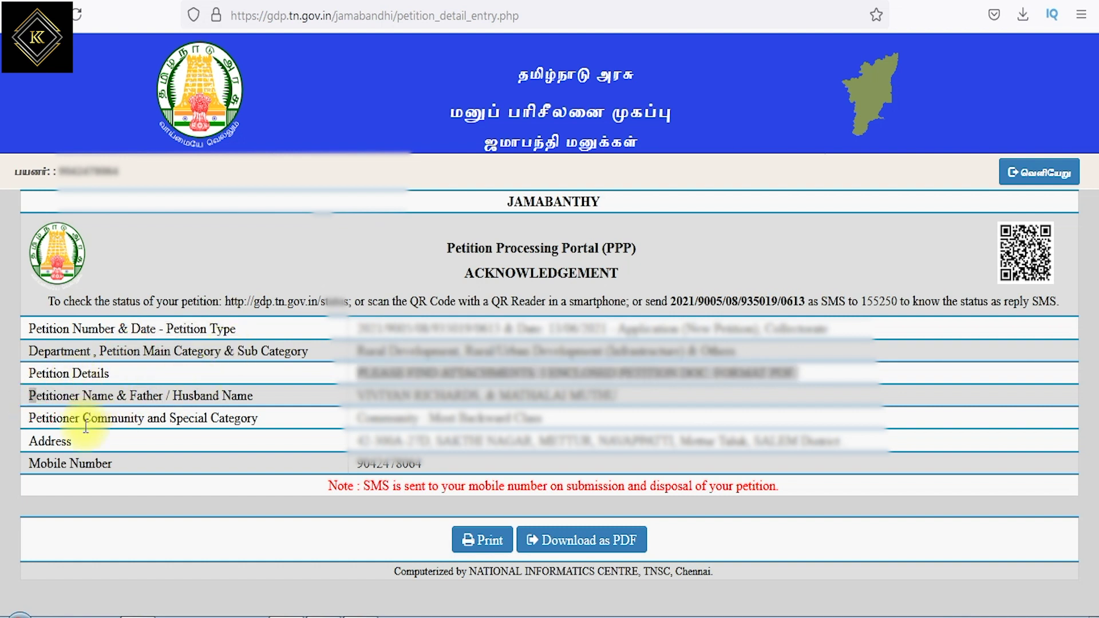
drag(83, 418, 144, 419)
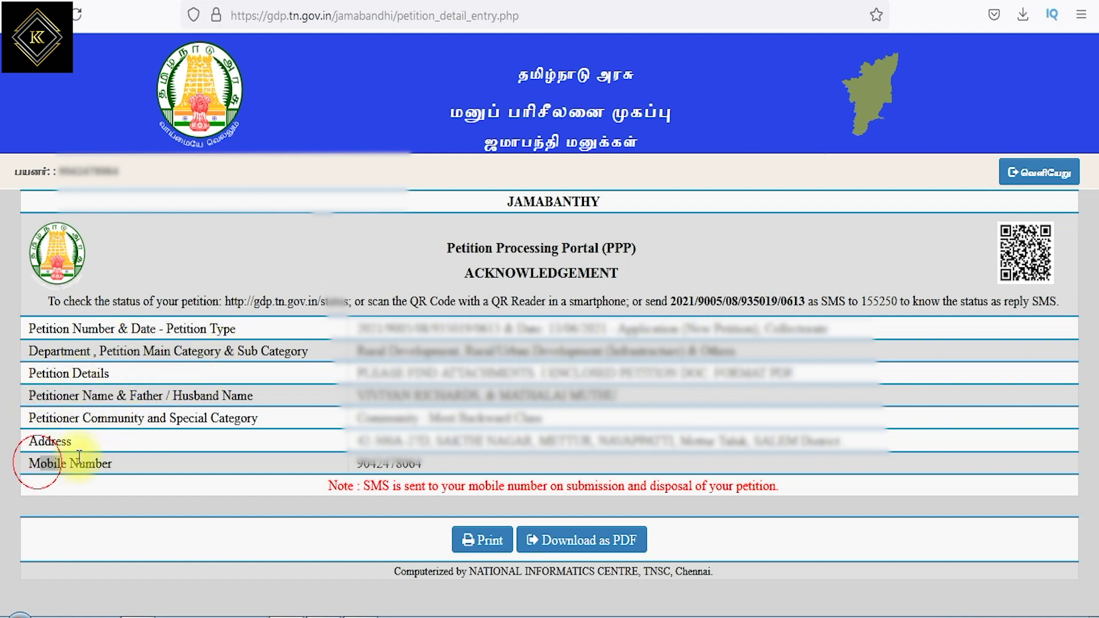
drag(40, 464, 79, 465)
click(574, 544)
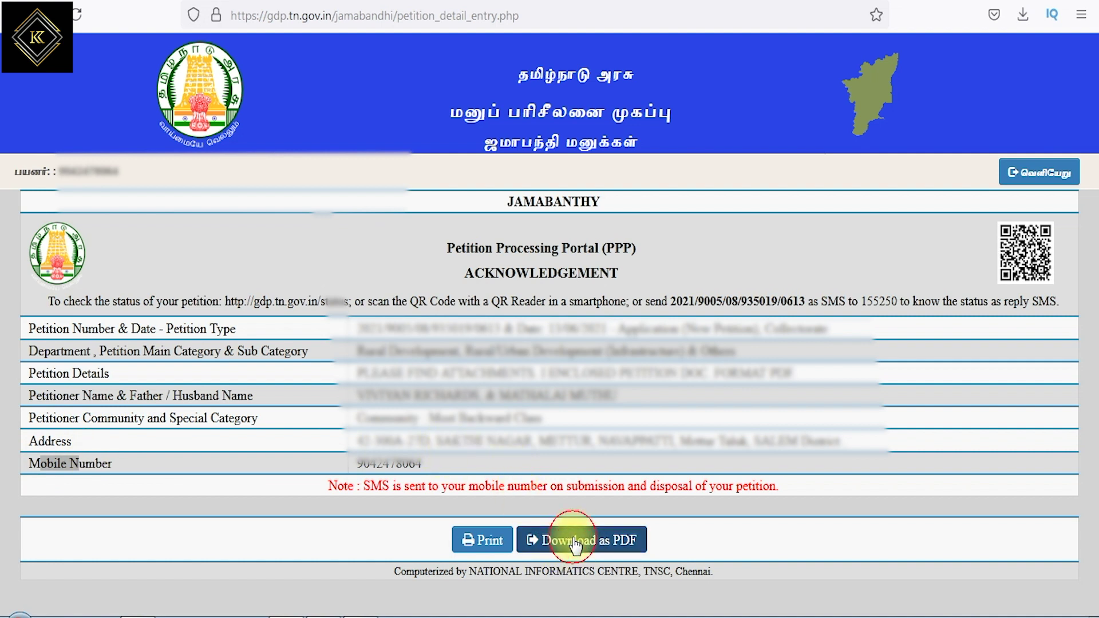